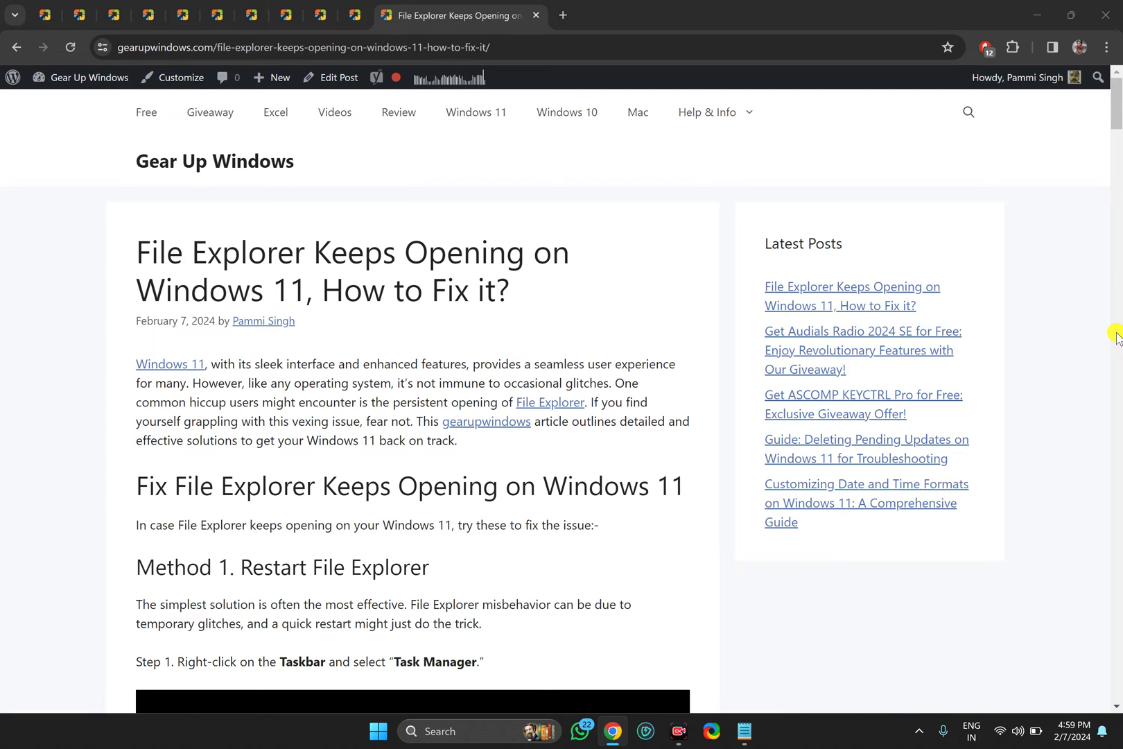
Open the taskbar context menu to reach the Task Manager option
right_click(280, 736)
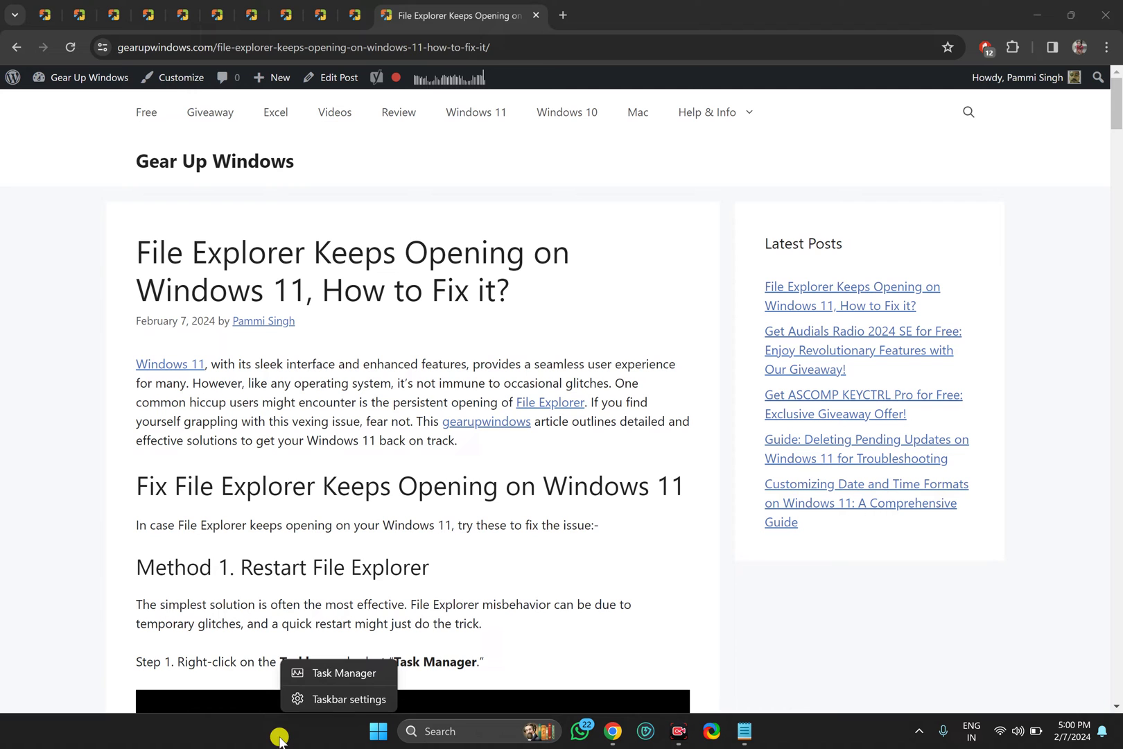
Open Task Manager maximized and scroll its process list down to Windows Explorer
click(319, 674)
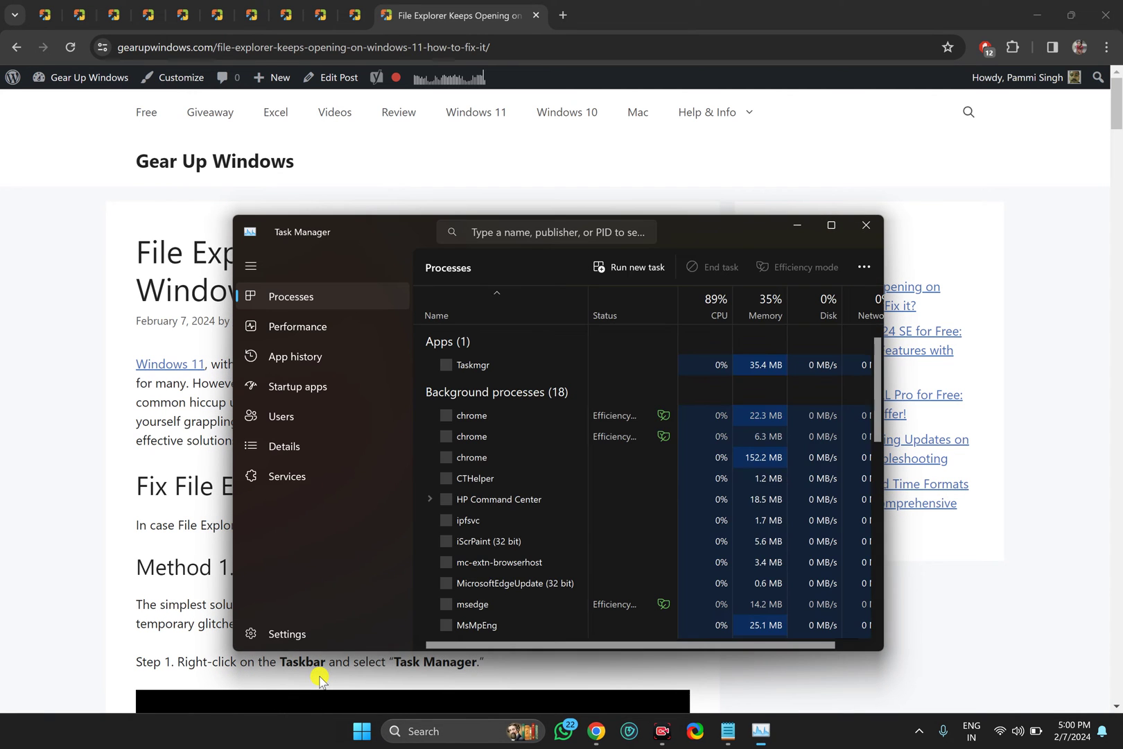
click(831, 224)
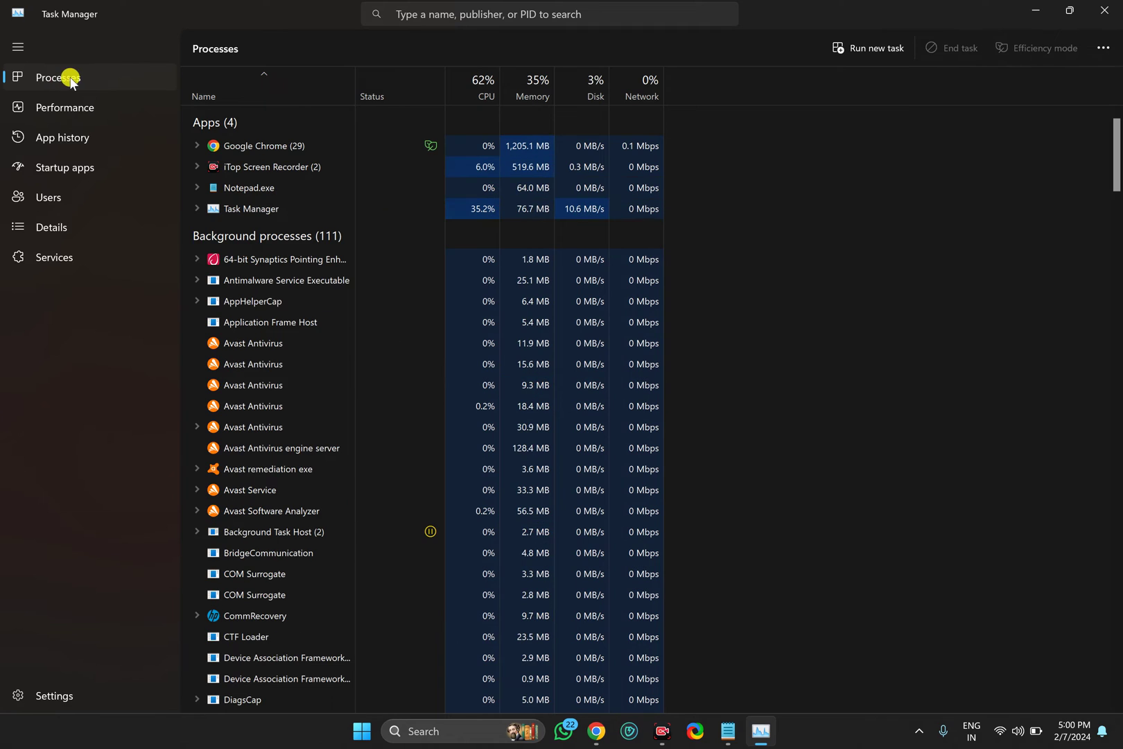
click(280, 386)
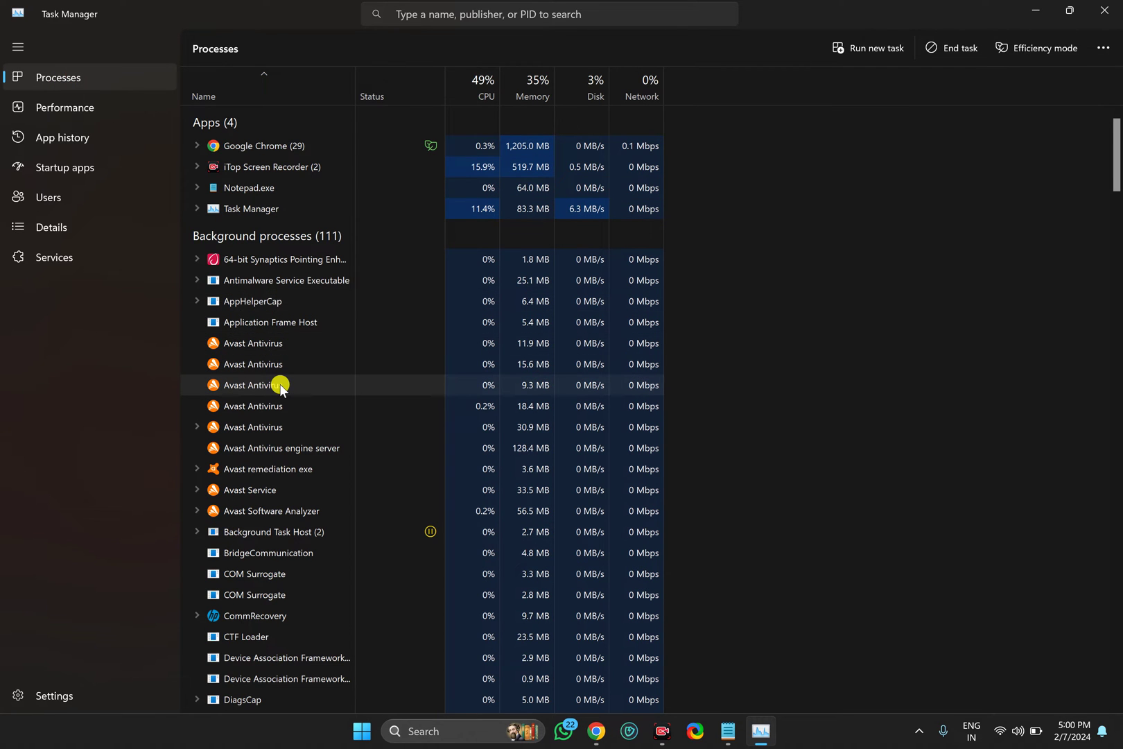
scroll(278, 383, down, 20)
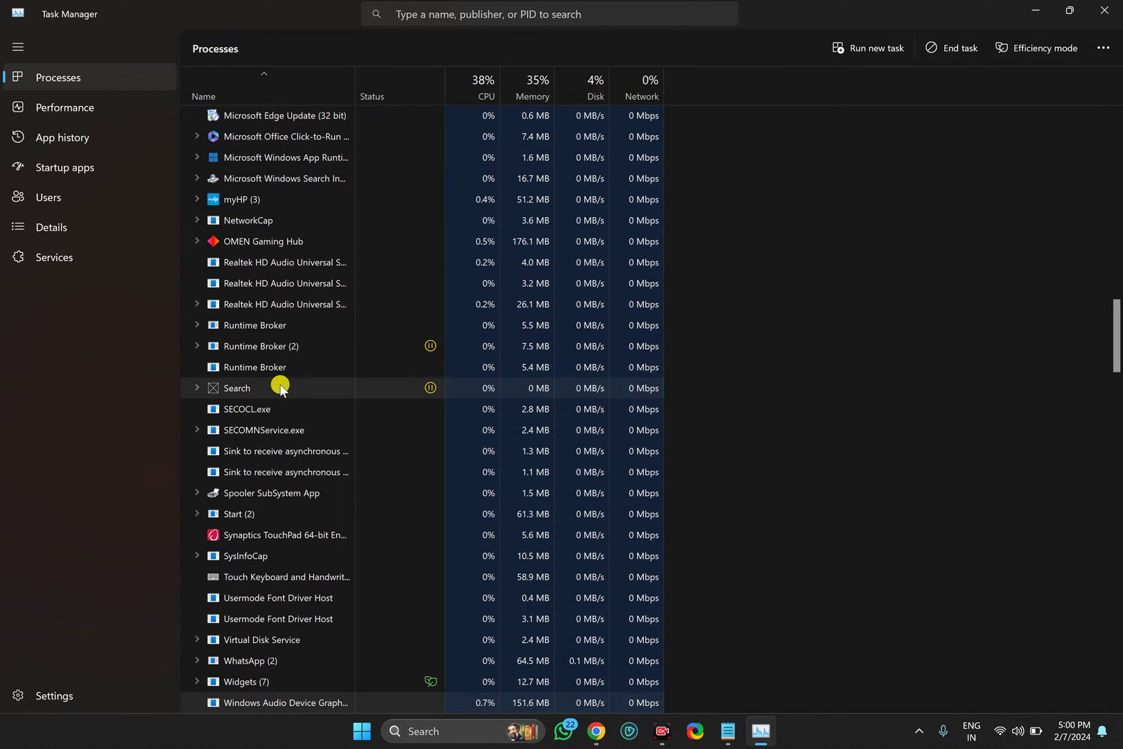
scroll(279, 384, down, 4)
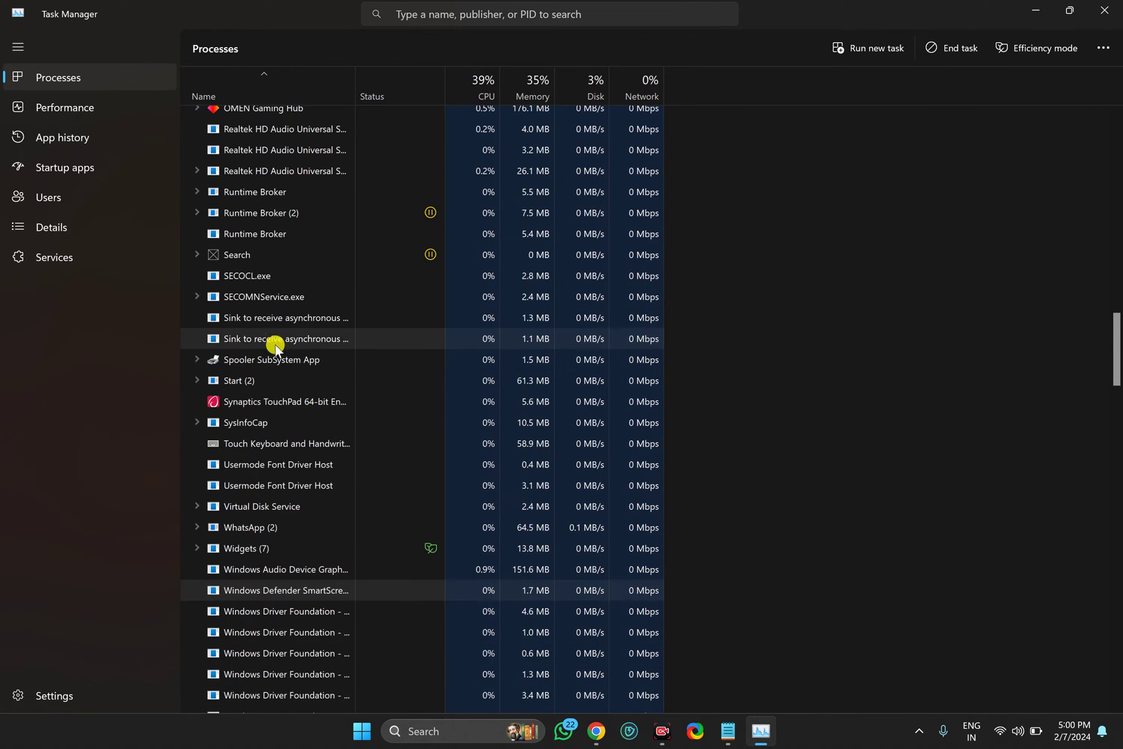
scroll(275, 347, down, 9)
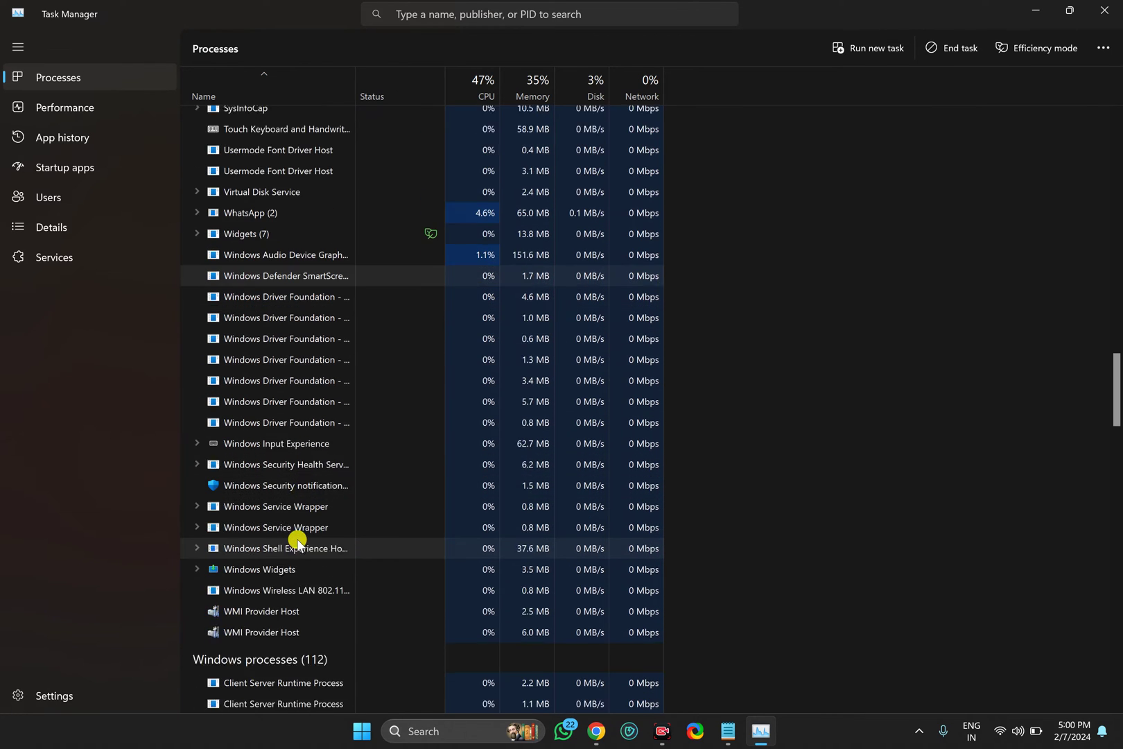
scroll(296, 547, down, 12)
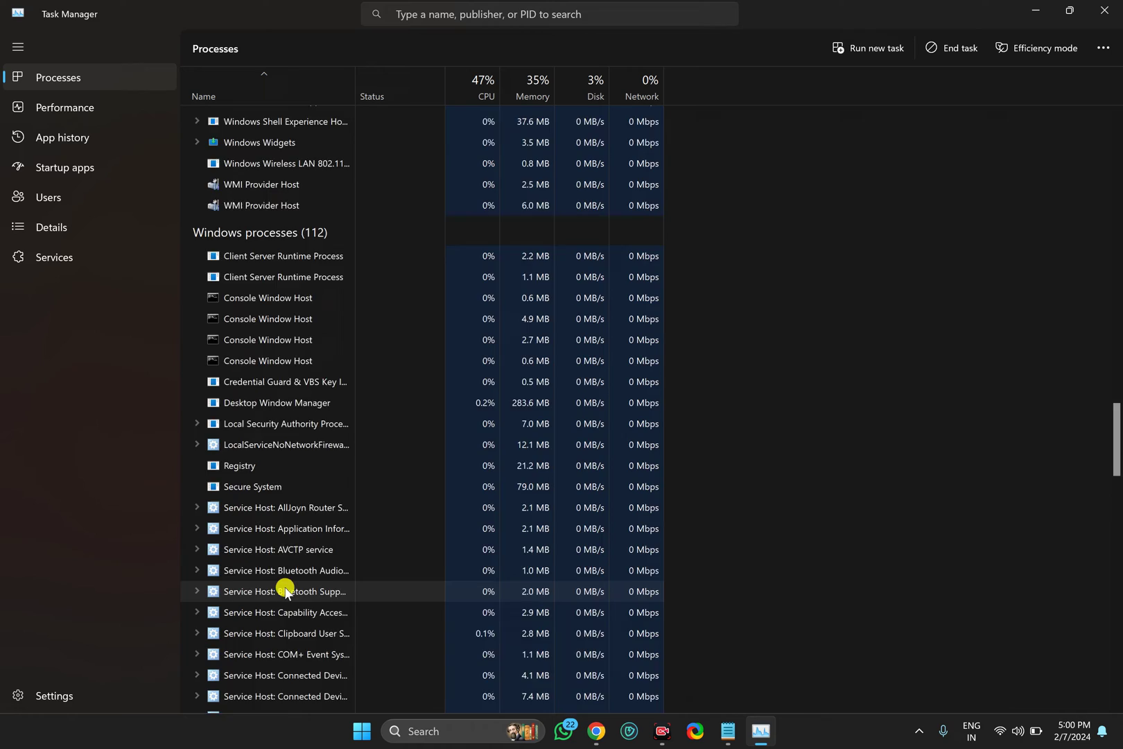
scroll(284, 589, down, 20)
scroll(284, 586, down, 20)
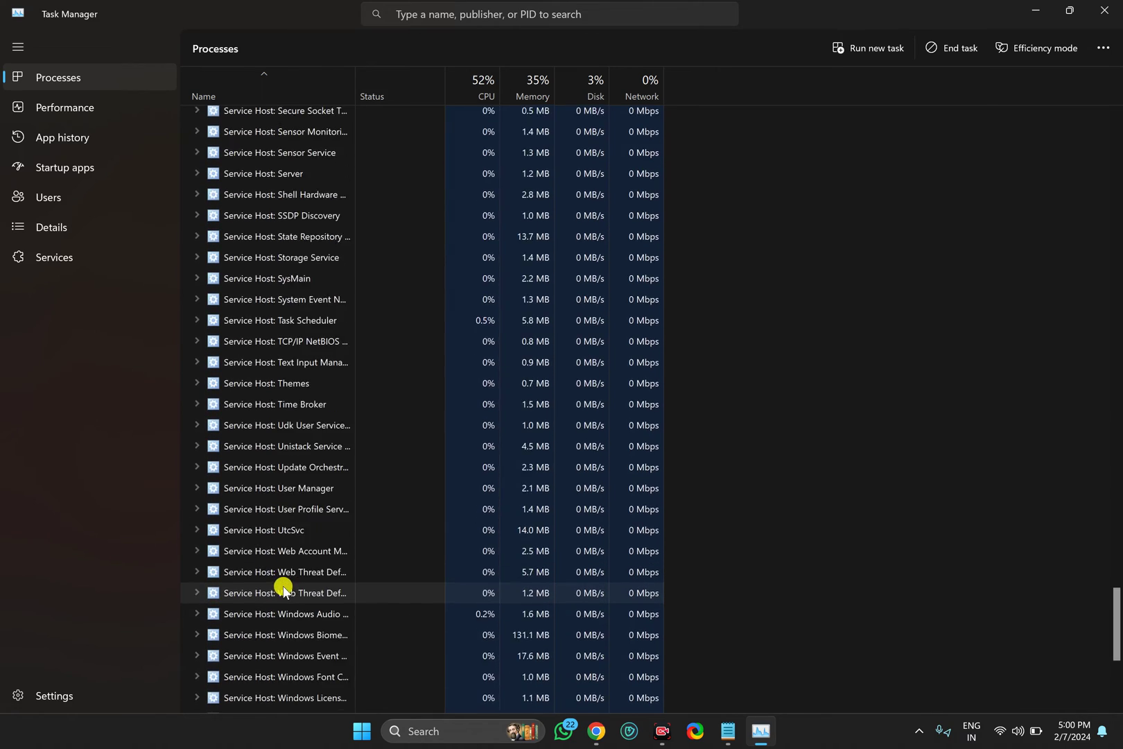
scroll(284, 587, down, 9)
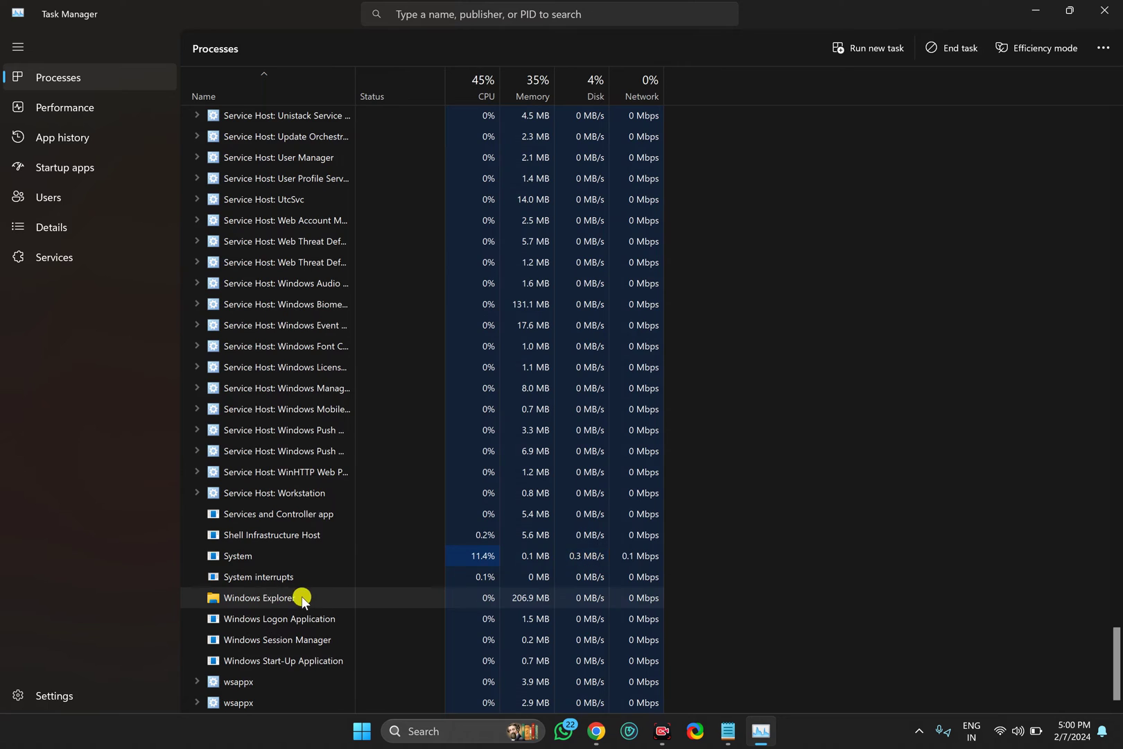
Restart the Windows Explorer process
click(302, 598)
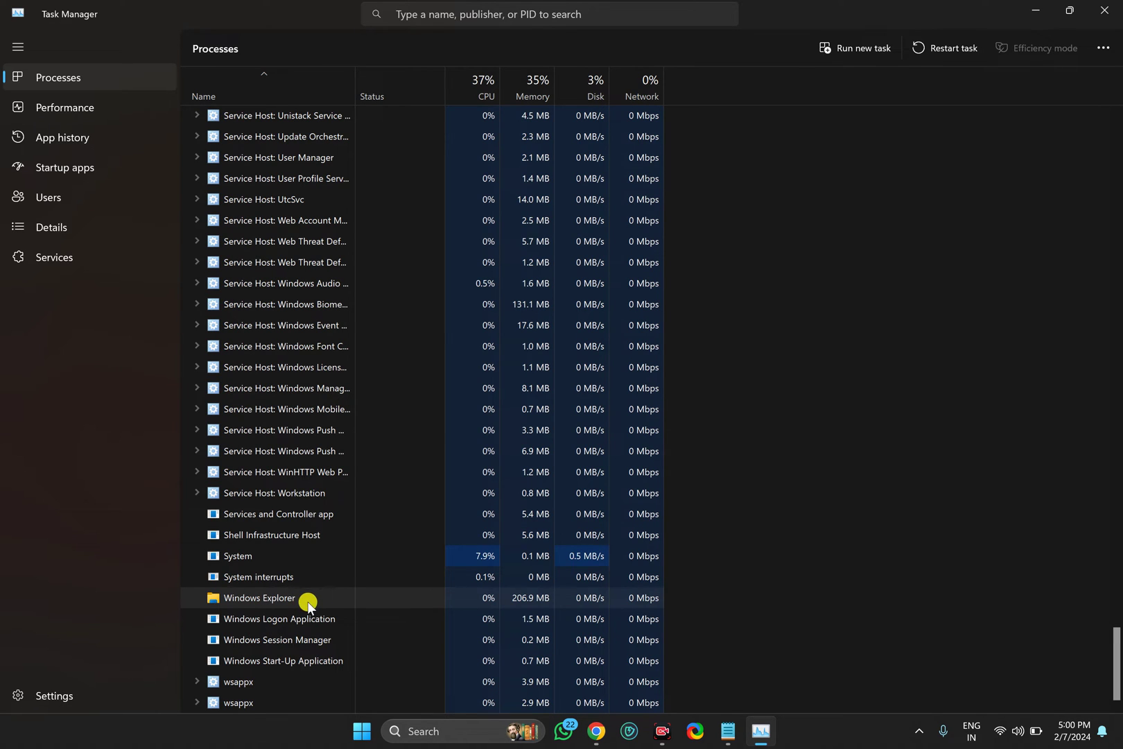
right_click(307, 600)
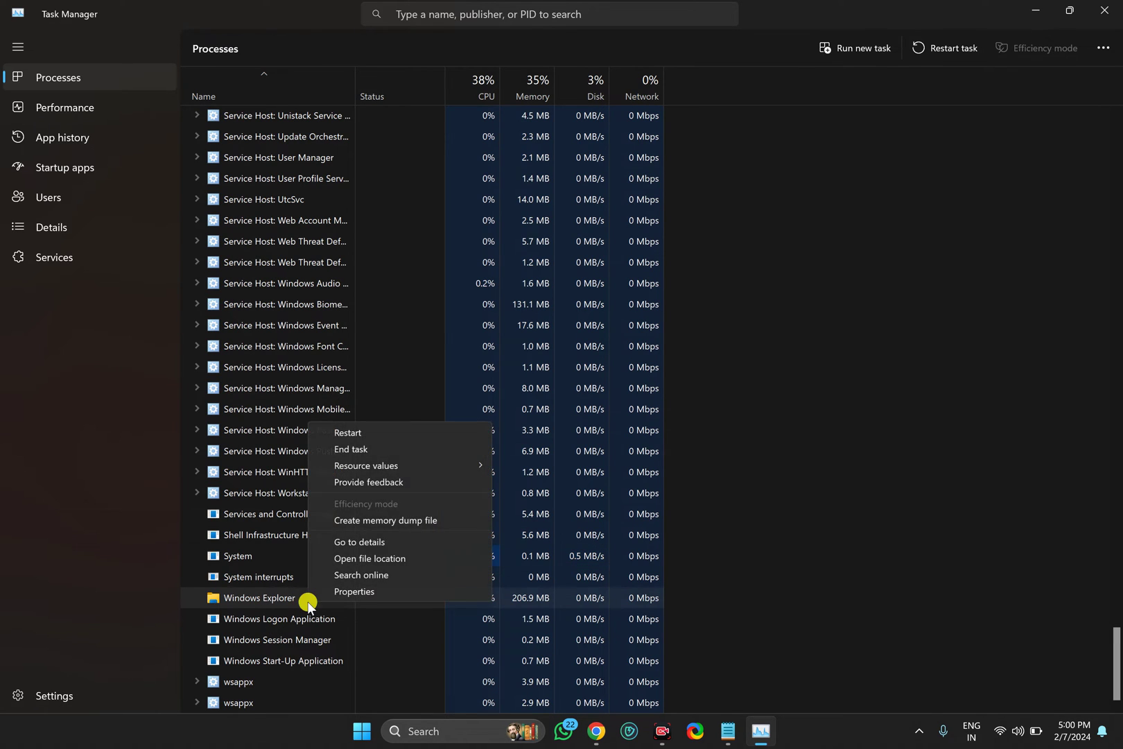
click(393, 434)
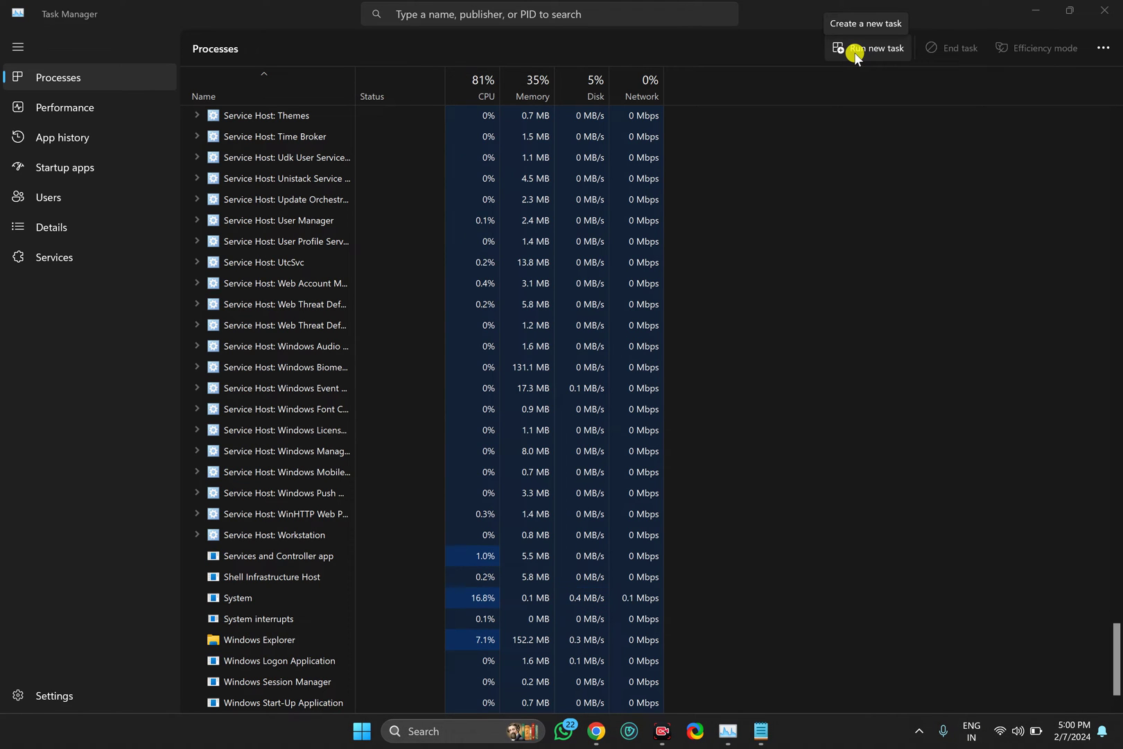
Run explorer.exe as a new task, then close File Explorer and Task Manager
click(864, 53)
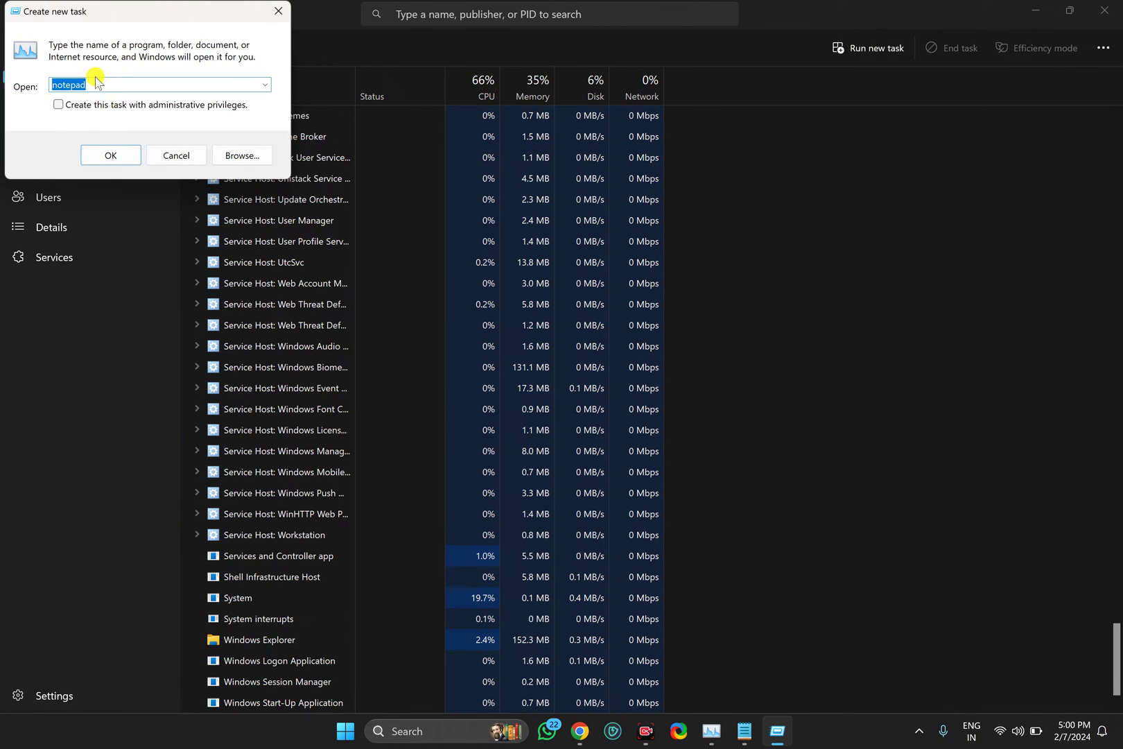
text(expo)
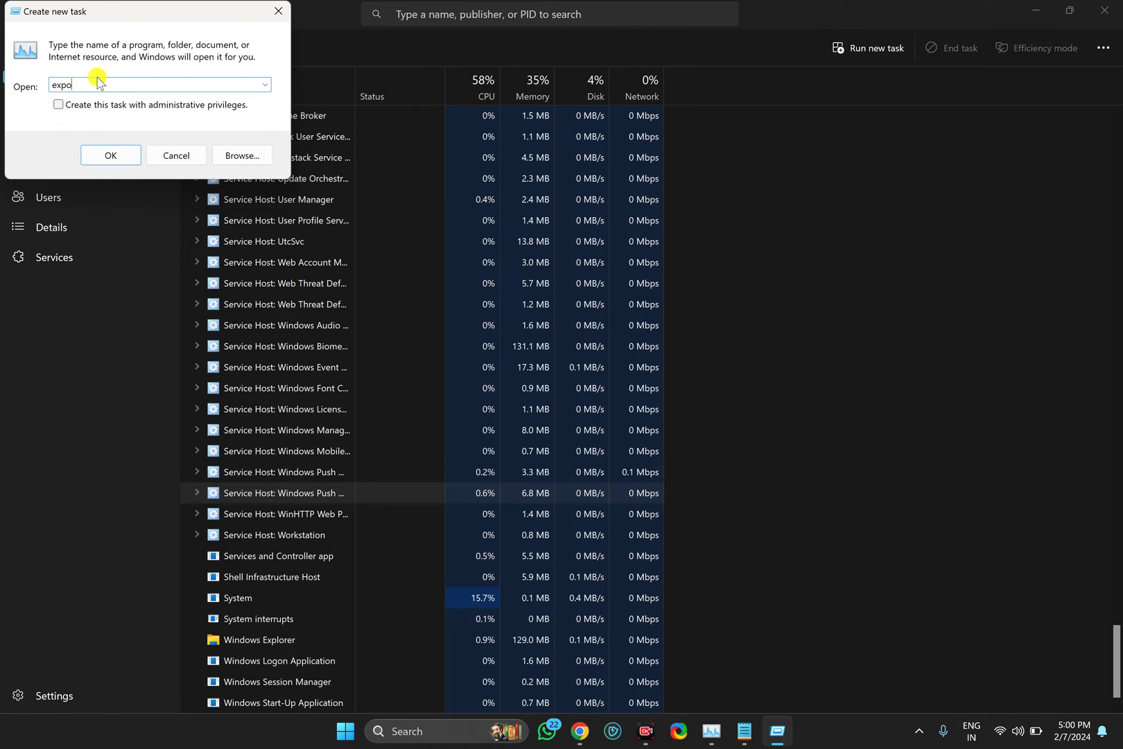
text(rerer)
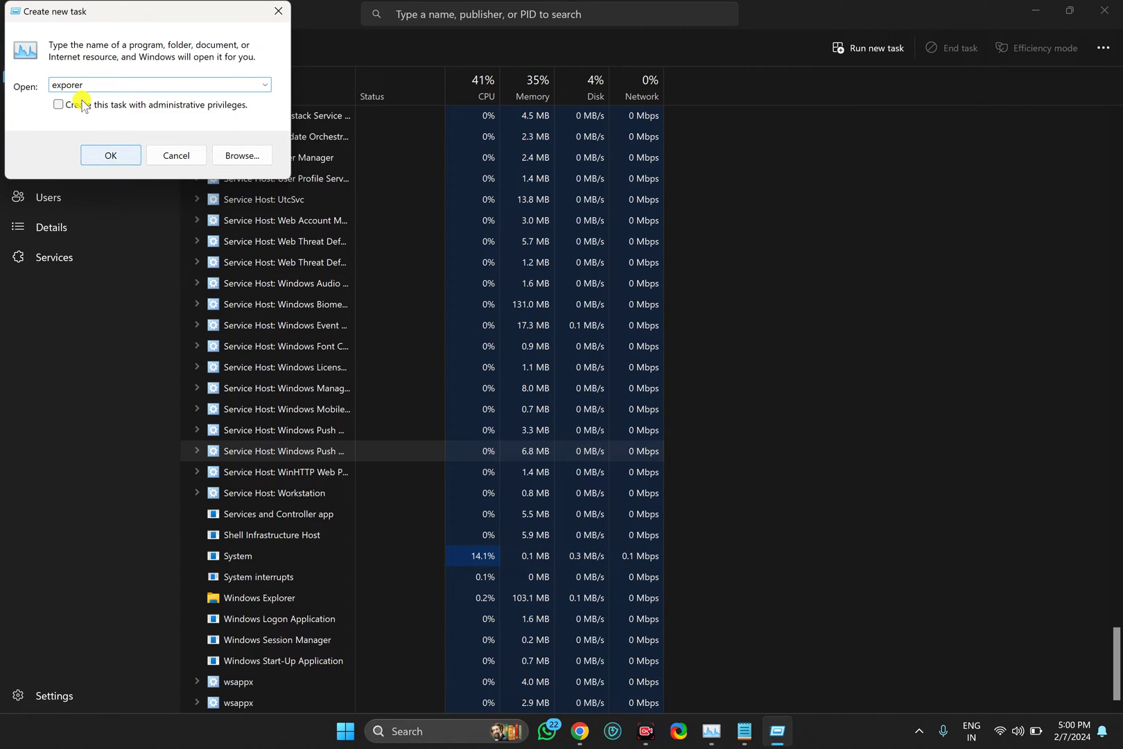
click(69, 84)
text(l)
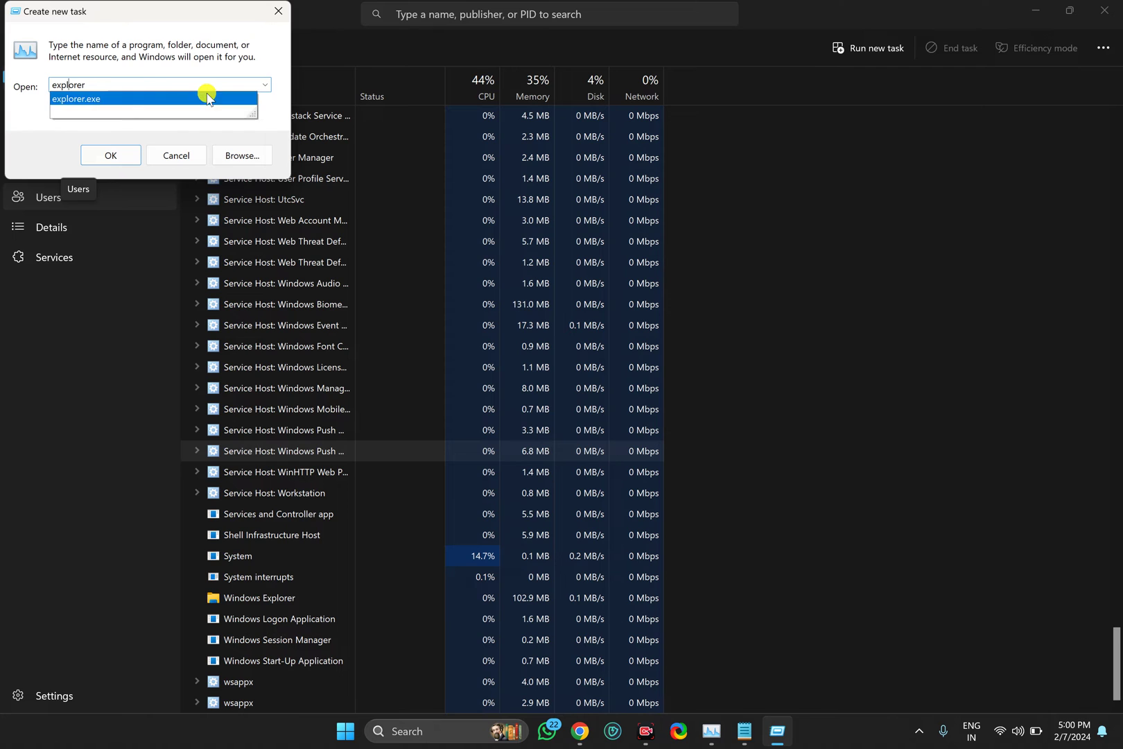
click(115, 111)
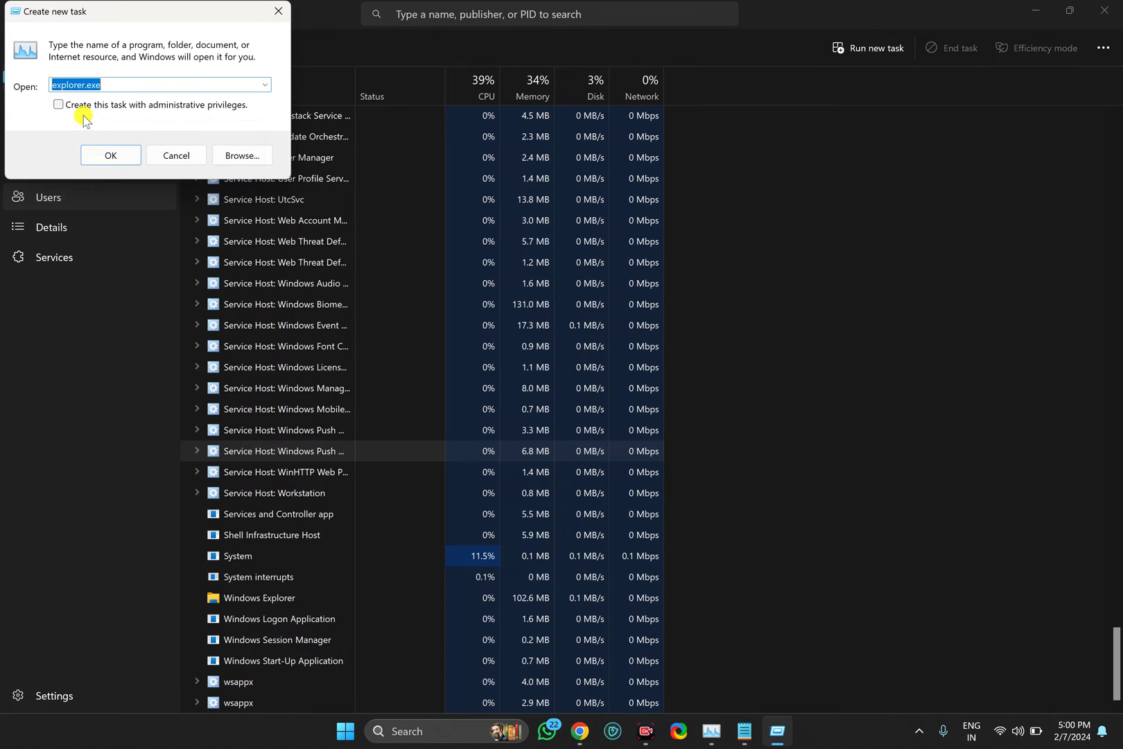
click(106, 156)
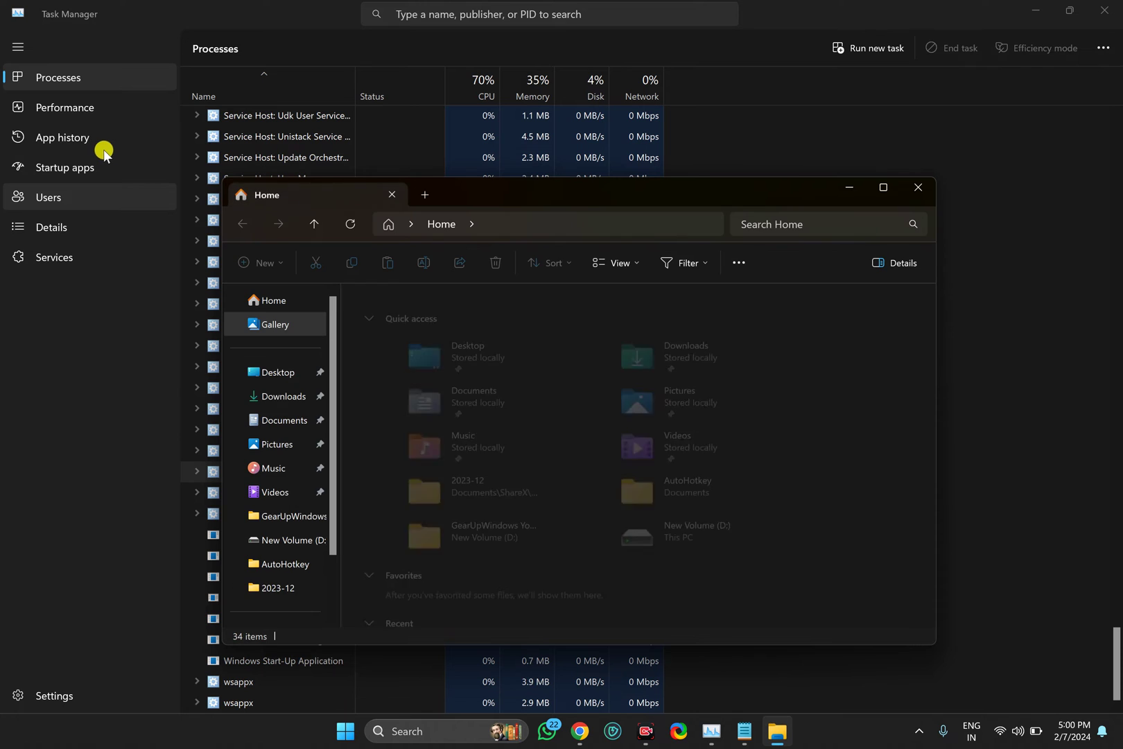
click(917, 187)
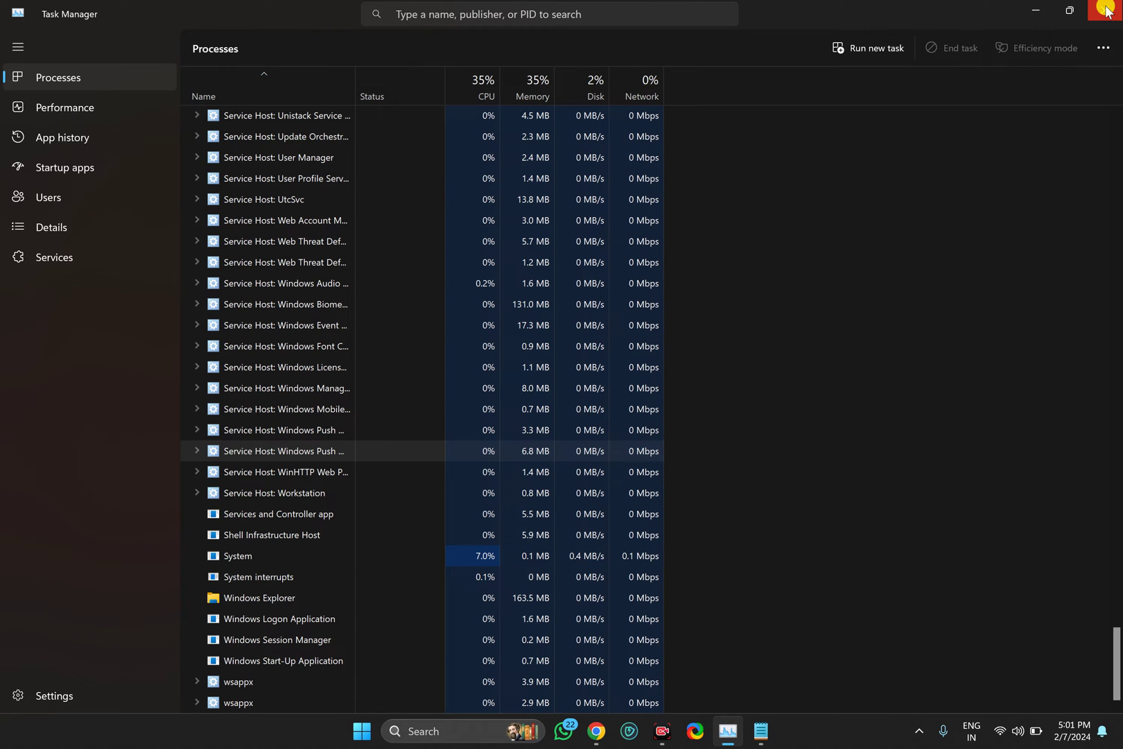
click(1106, 9)
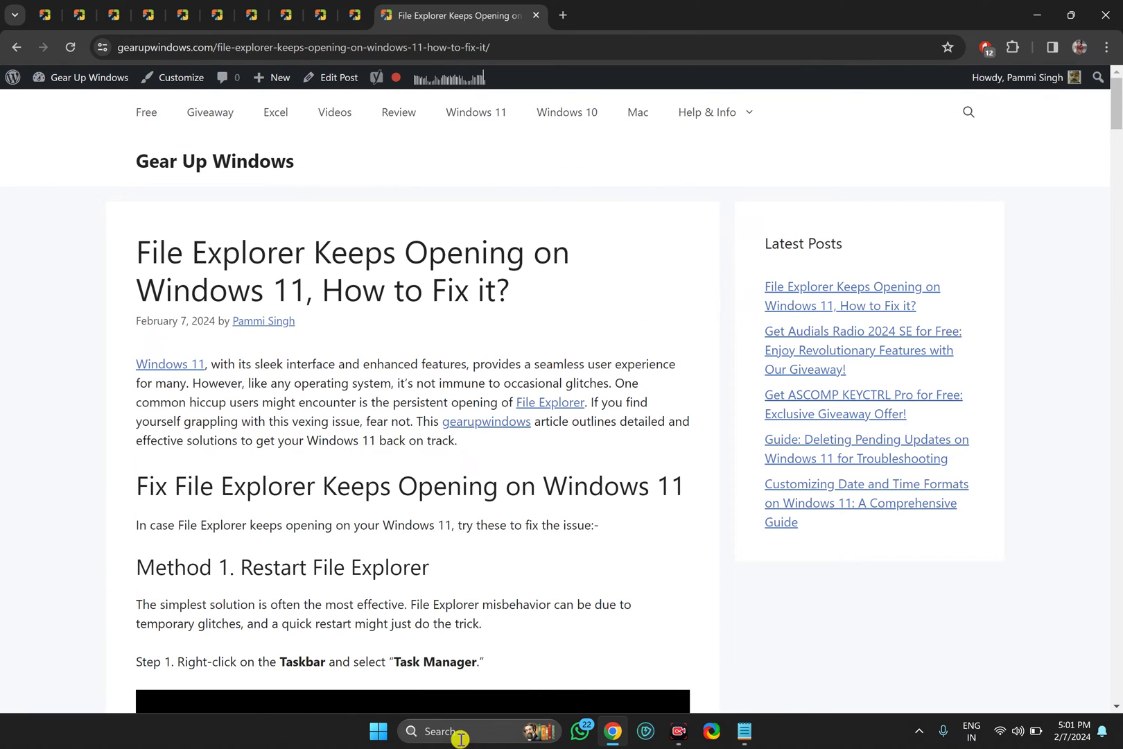
Switch the AutoPlay toggle under Bluetooth & devices to Off, then close Settings
right_click(378, 729)
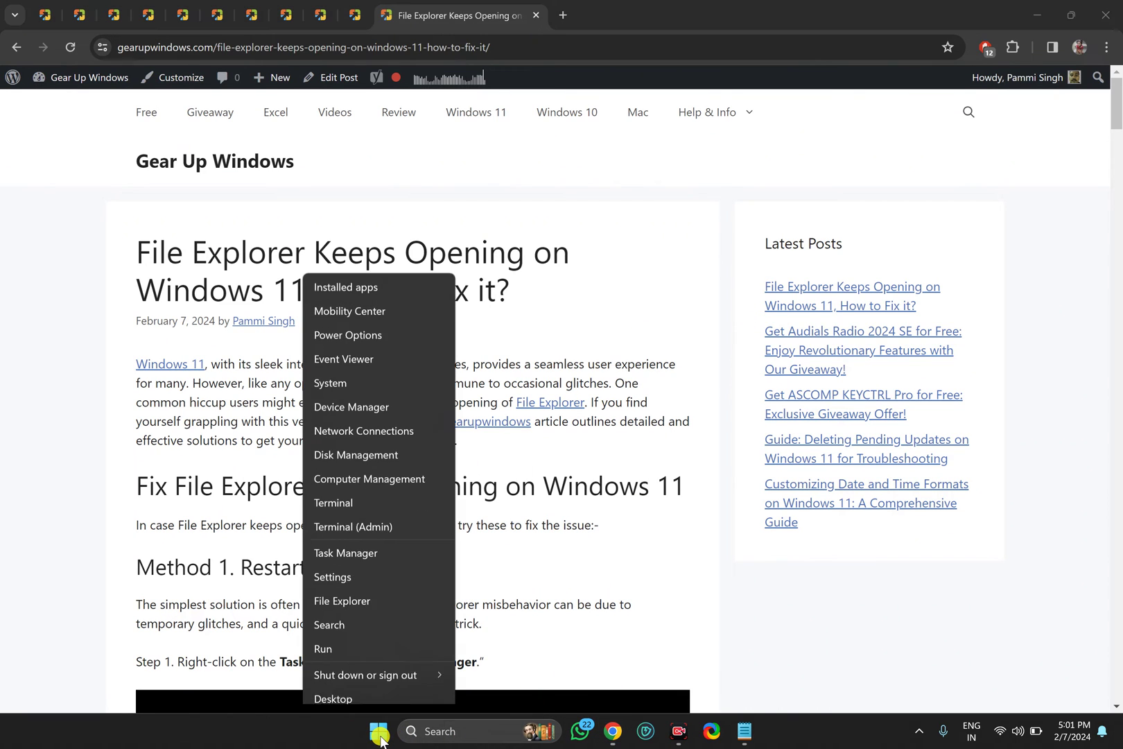
click(367, 569)
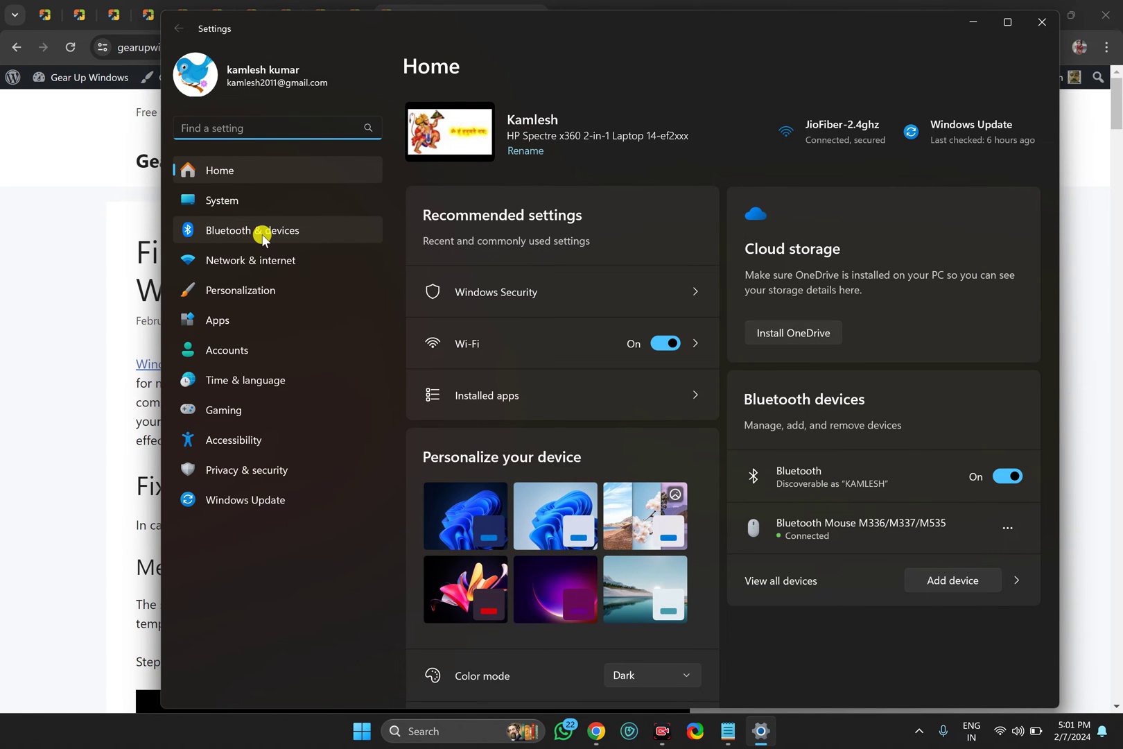
click(262, 235)
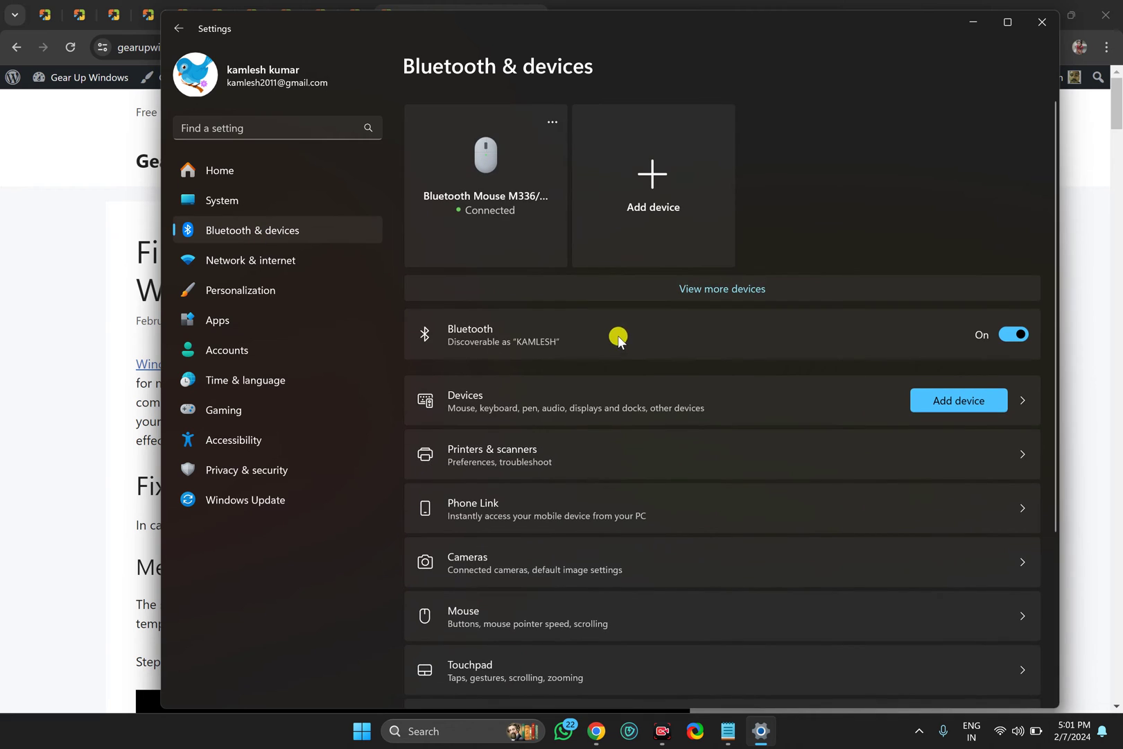
scroll(617, 338, down, 3)
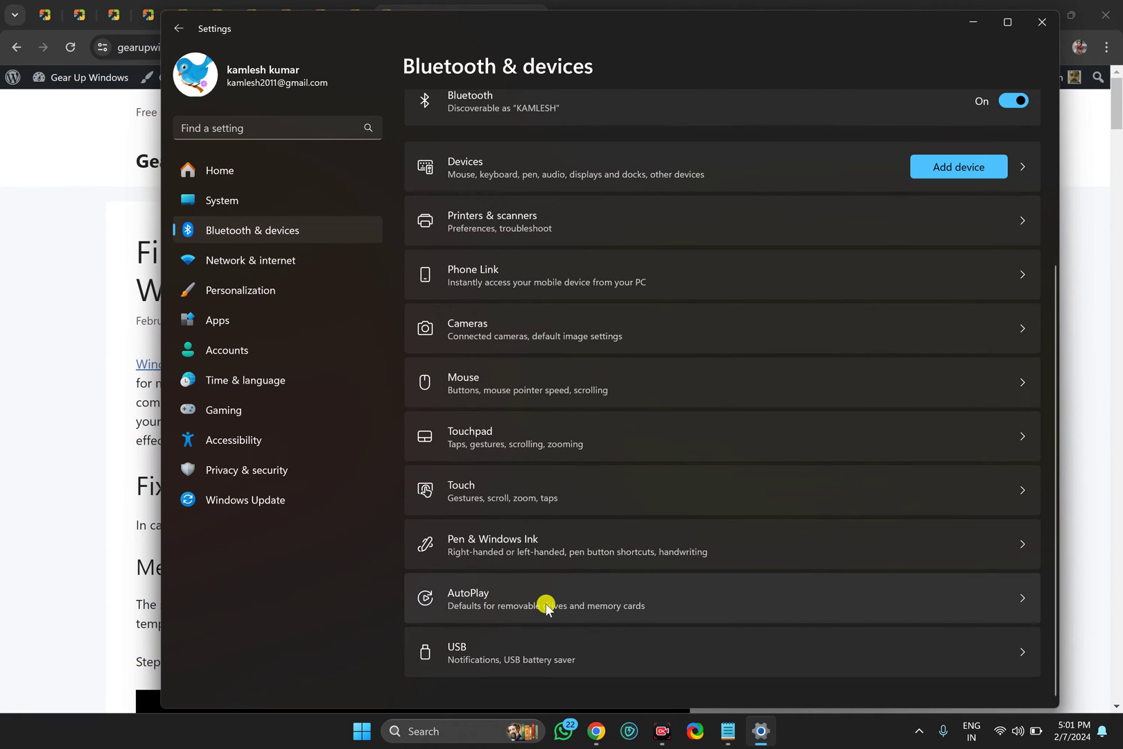
click(514, 602)
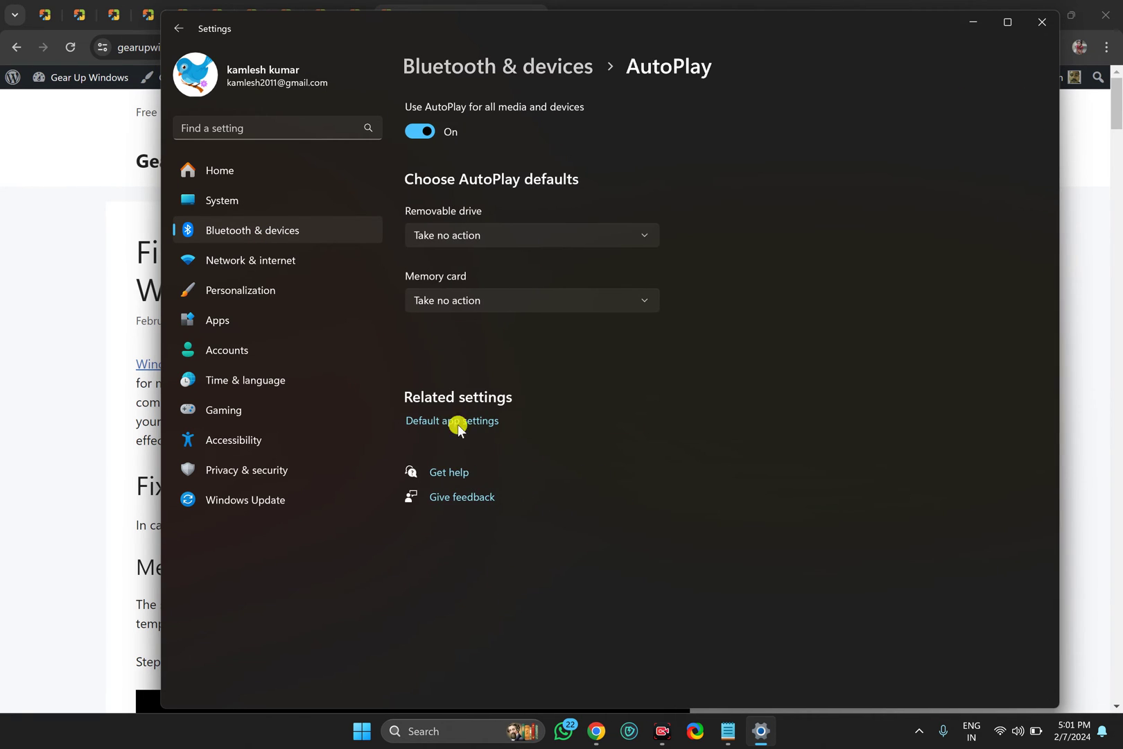
click(424, 132)
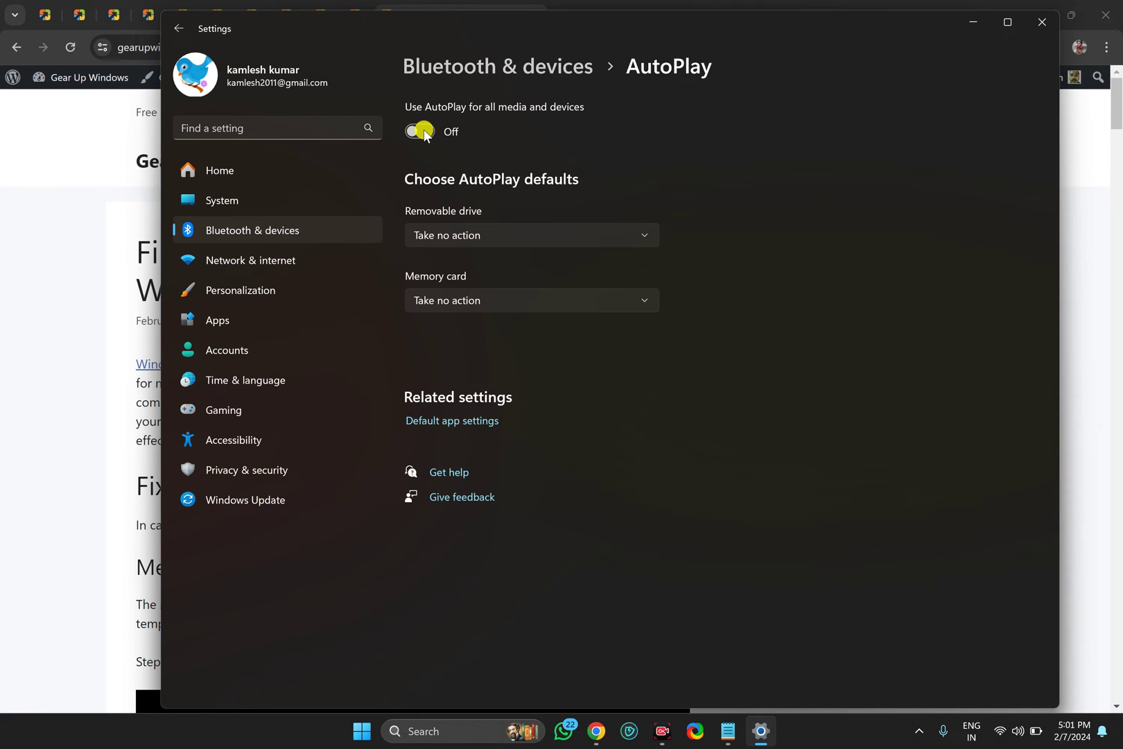
click(1042, 22)
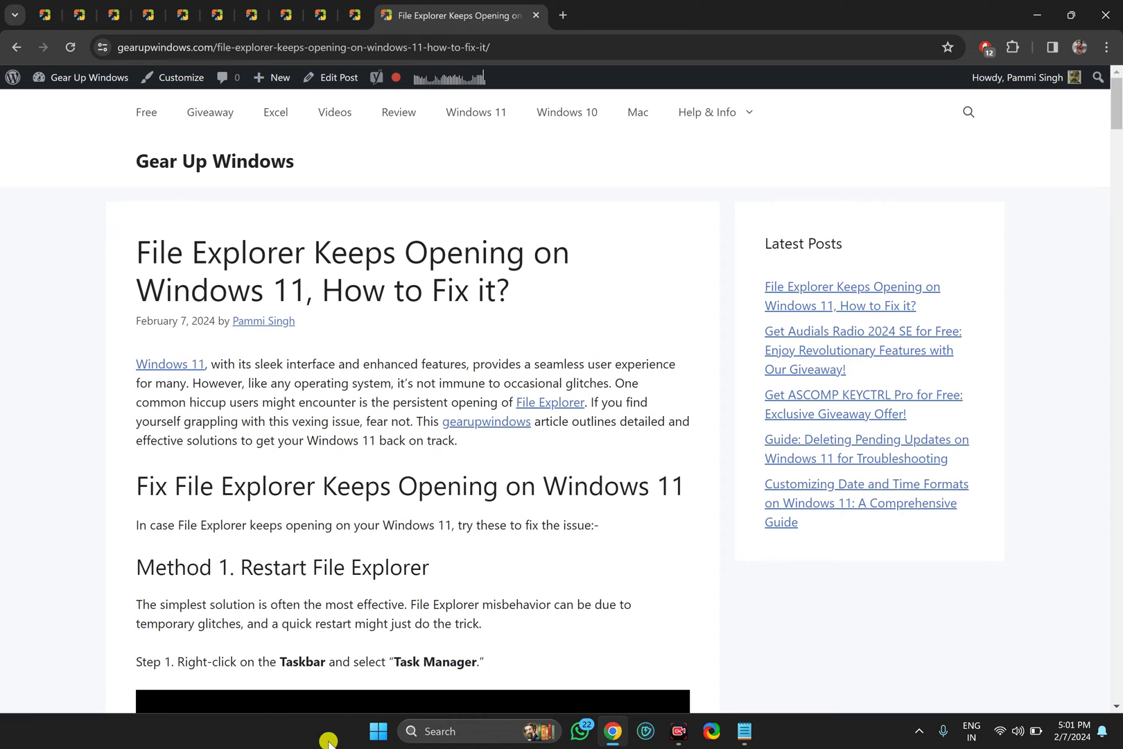
Launch Command Prompt as administrator from a 'cmd' Start search
click(386, 739)
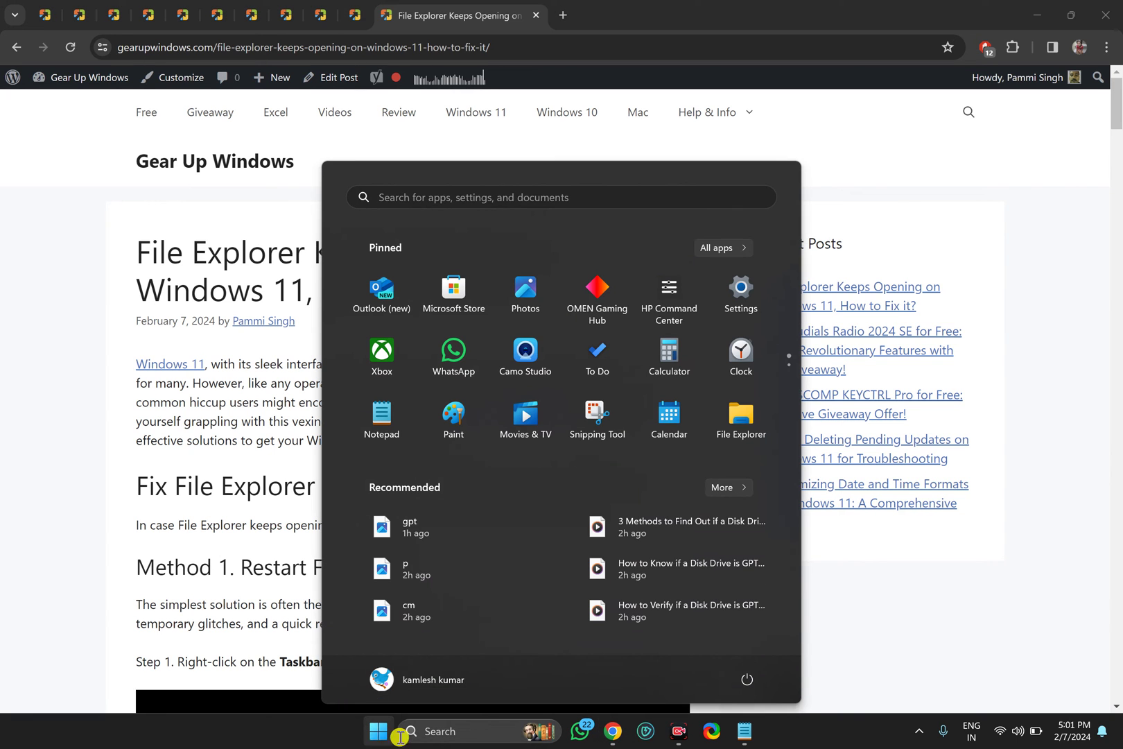
text(cmd)
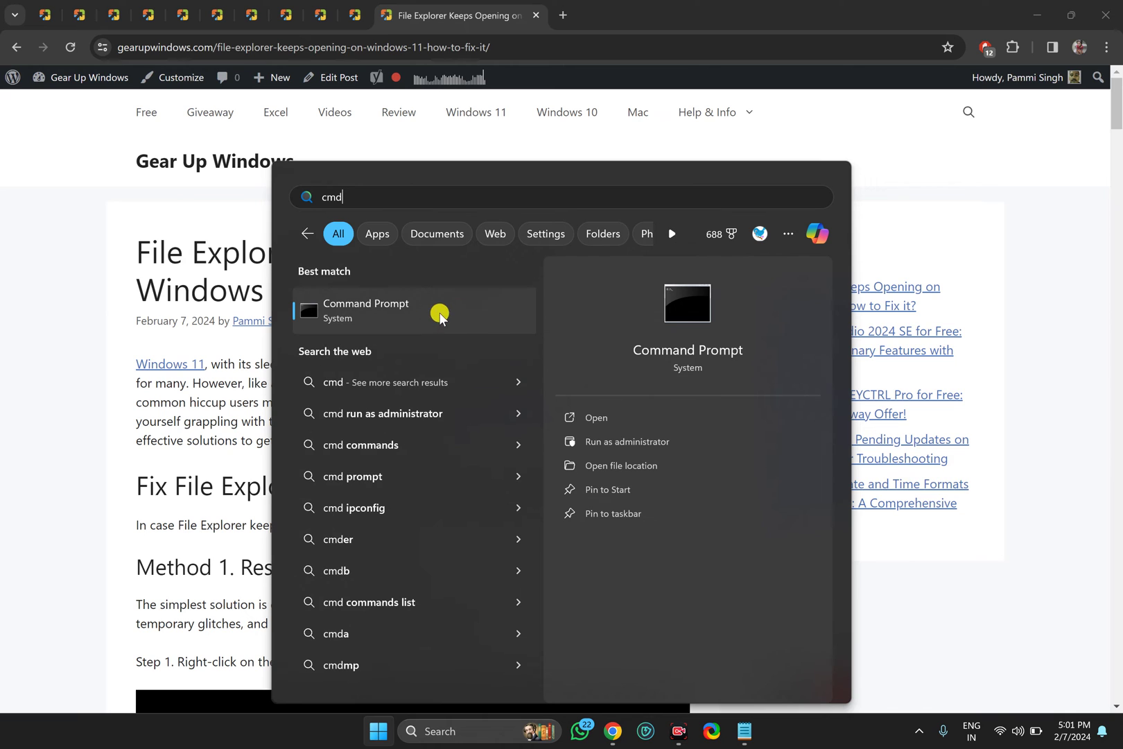
right_click(434, 316)
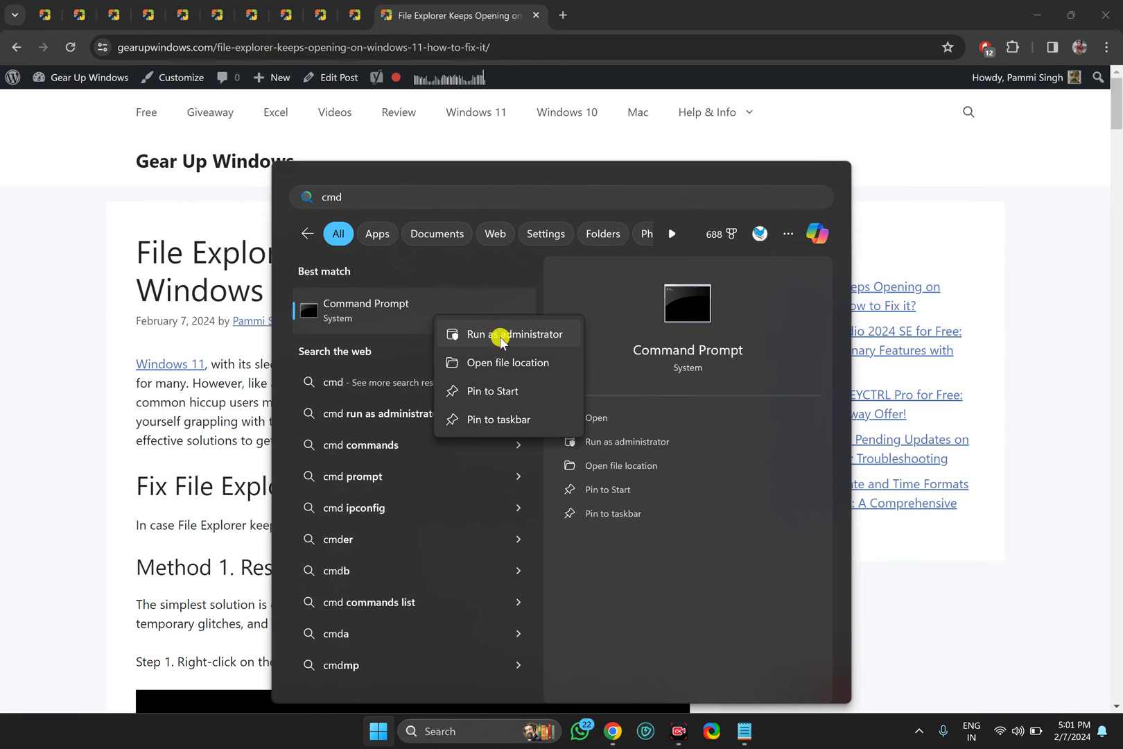
click(509, 336)
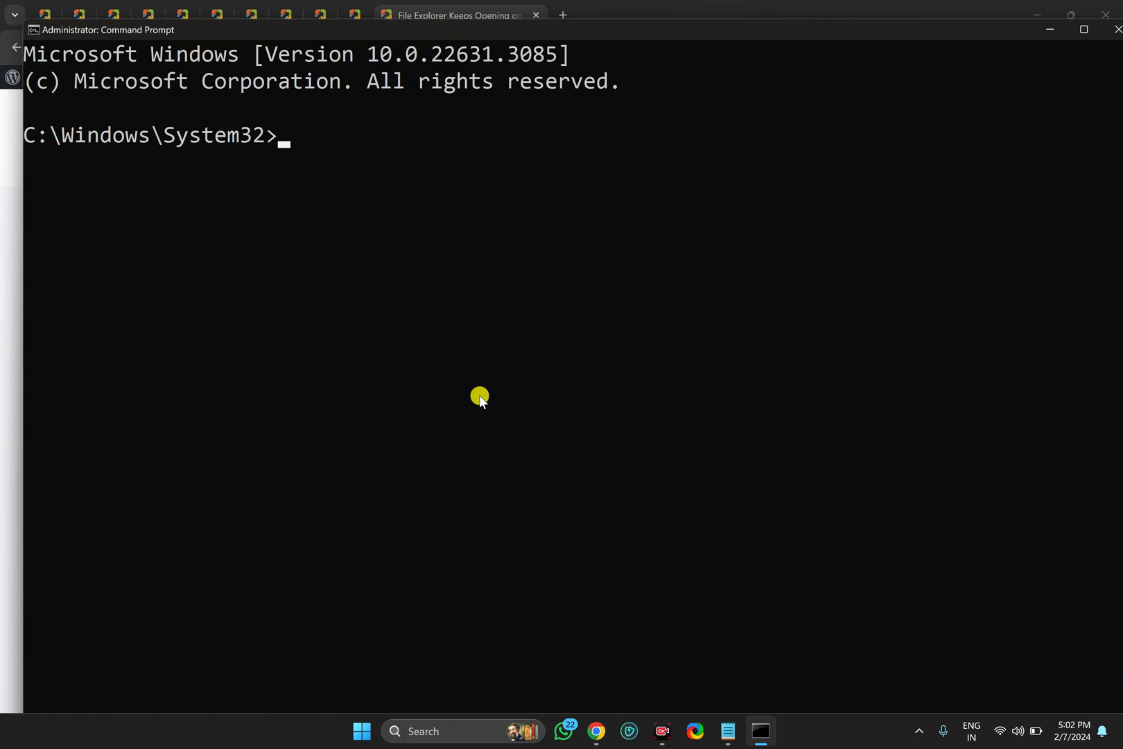
Run sfc /scannow and minimize the Command Prompt while it scans
text(sfc /scannow)
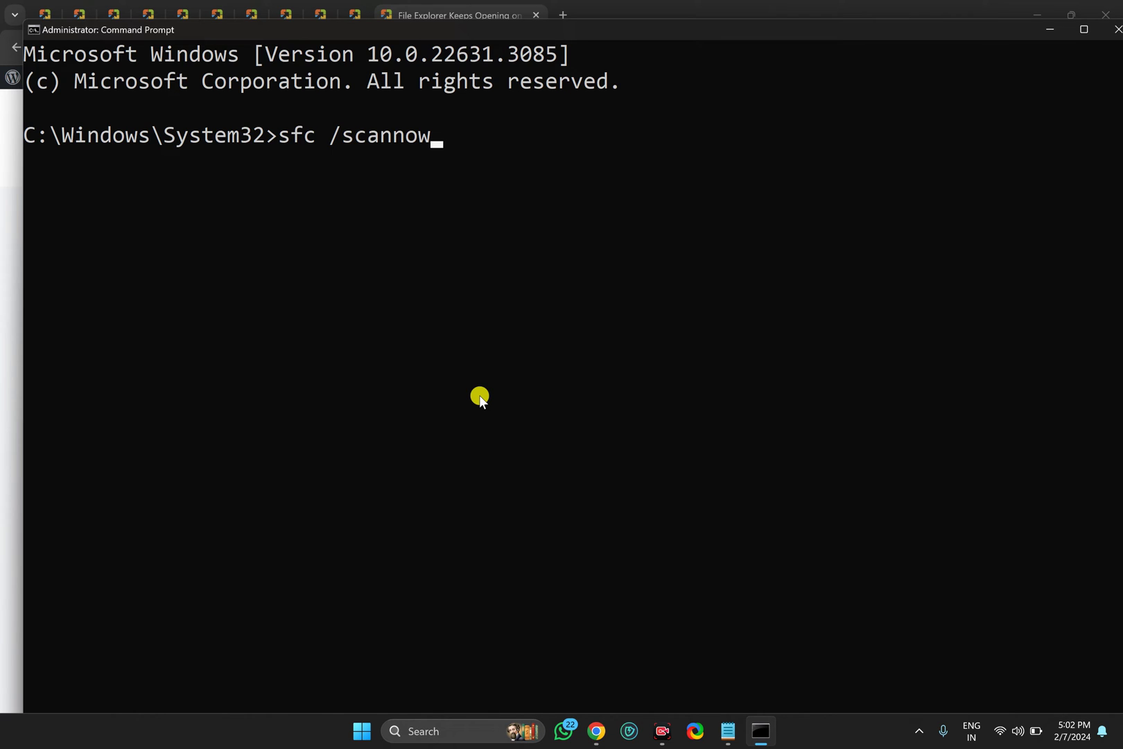
key(Return)
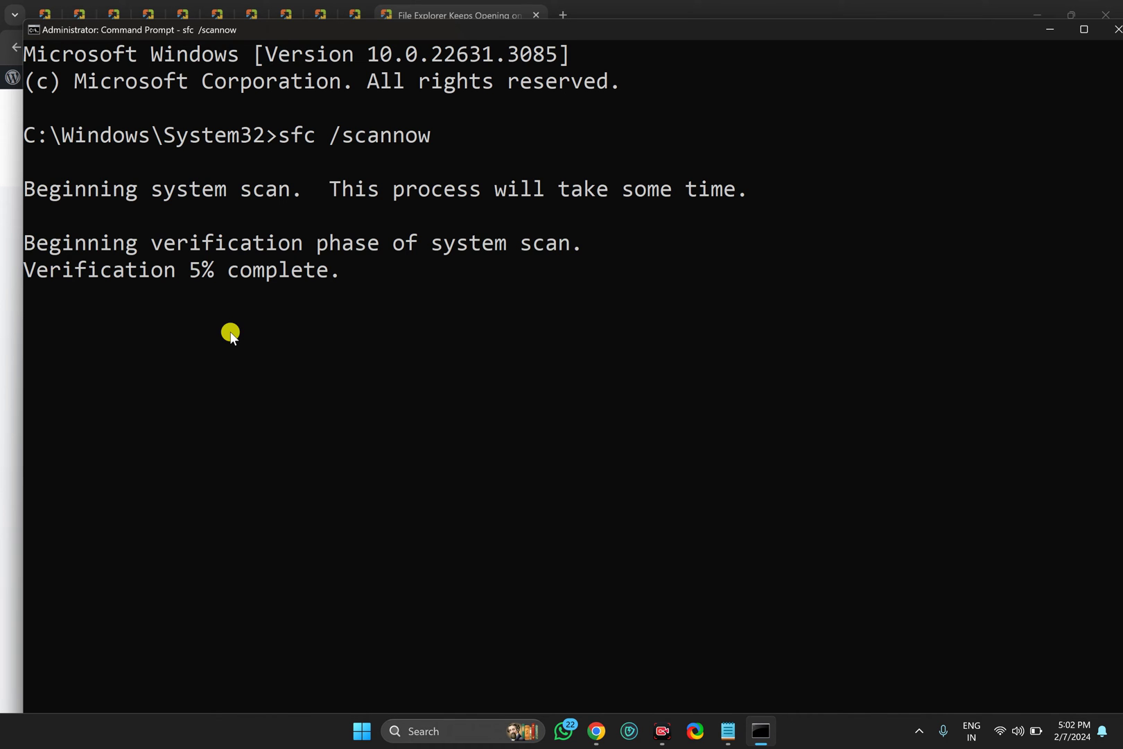
click(1084, 29)
click(769, 138)
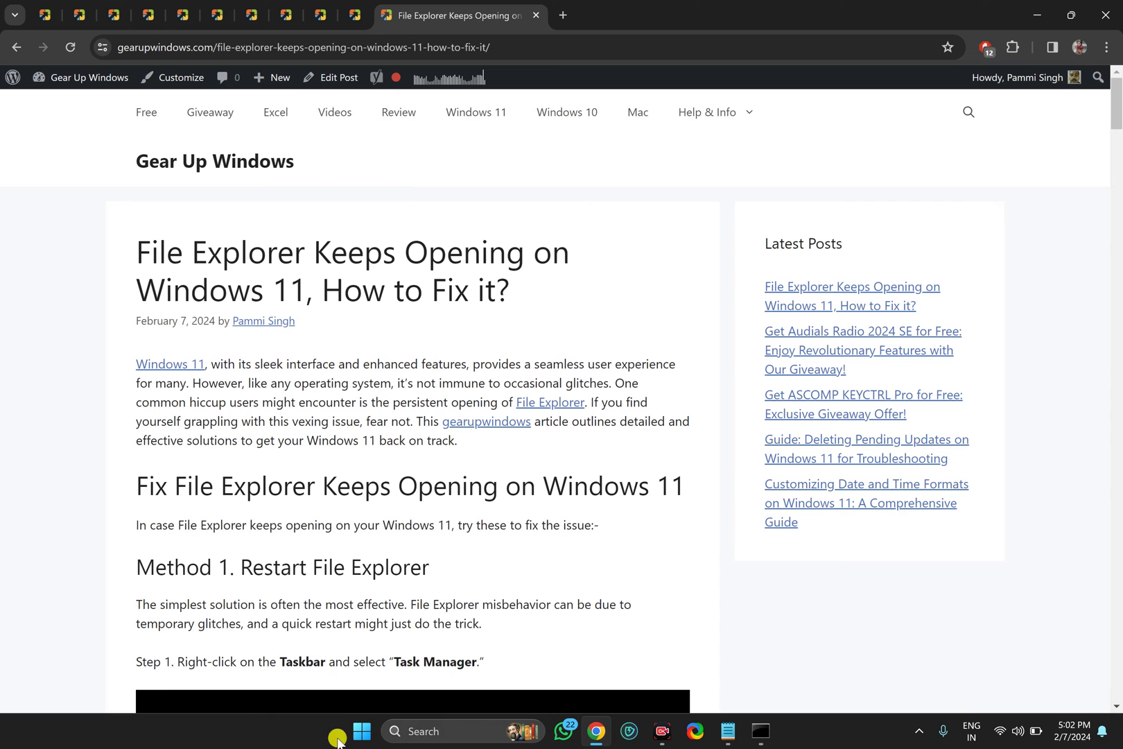
Launch Windows Security from Settings' Privacy & security > Windows Security page
right_click(365, 737)
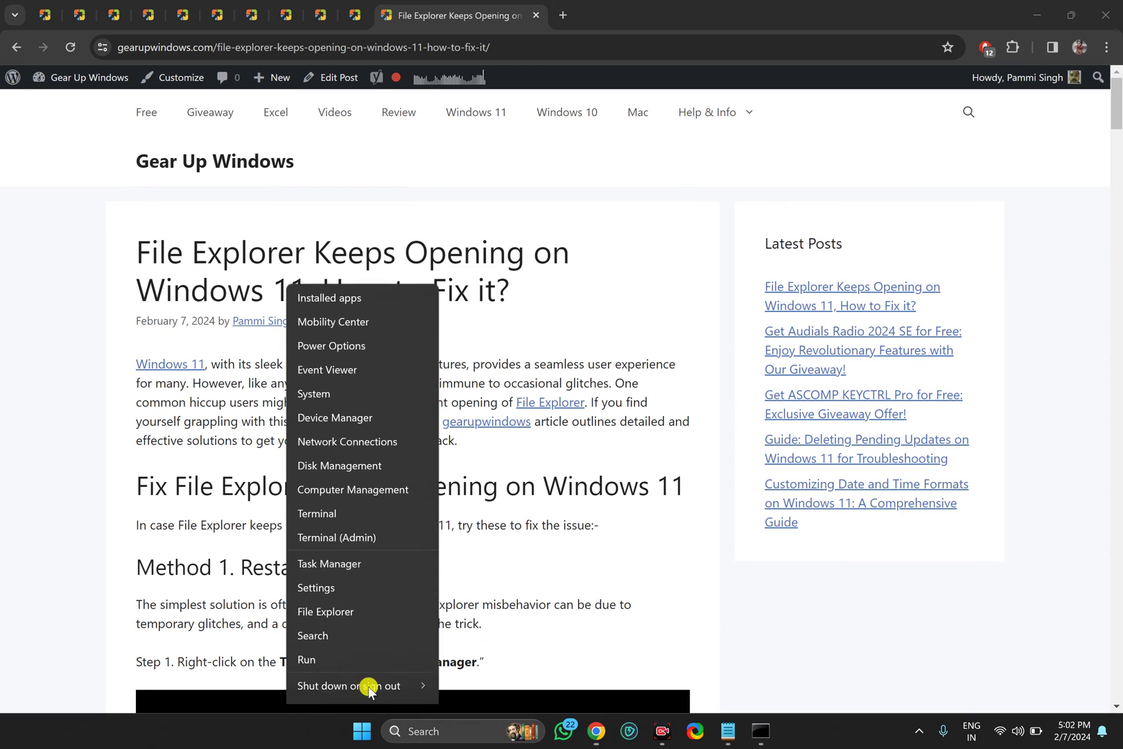
click(354, 565)
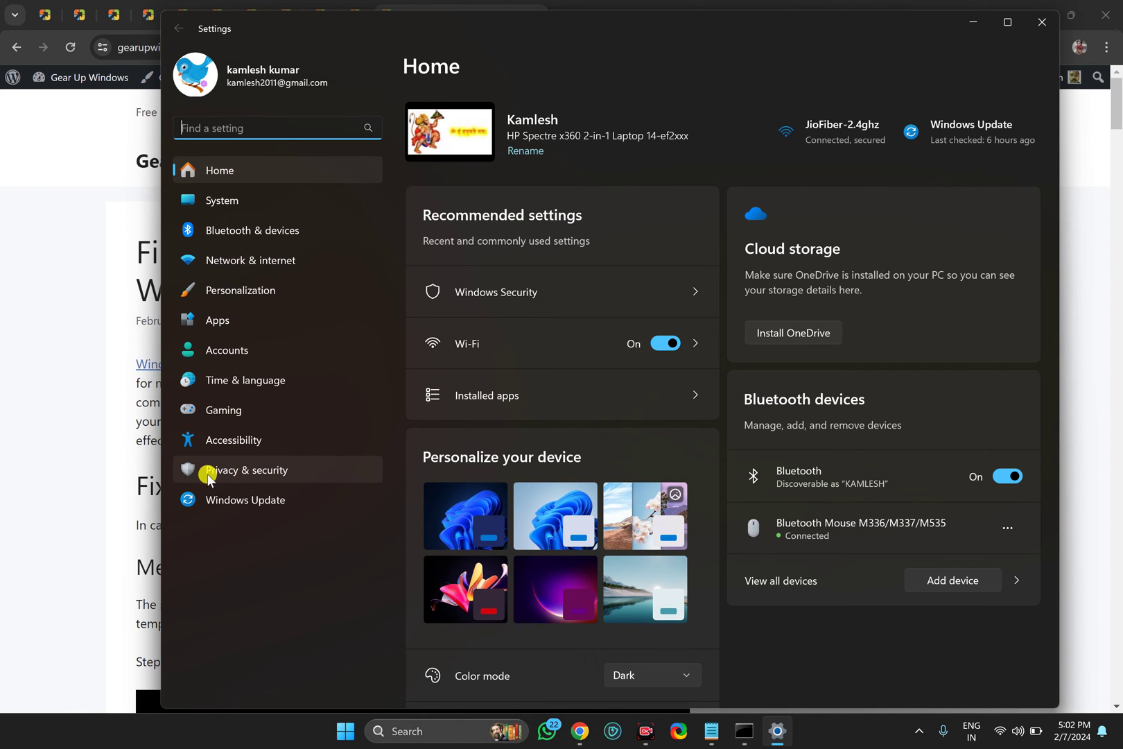
click(238, 477)
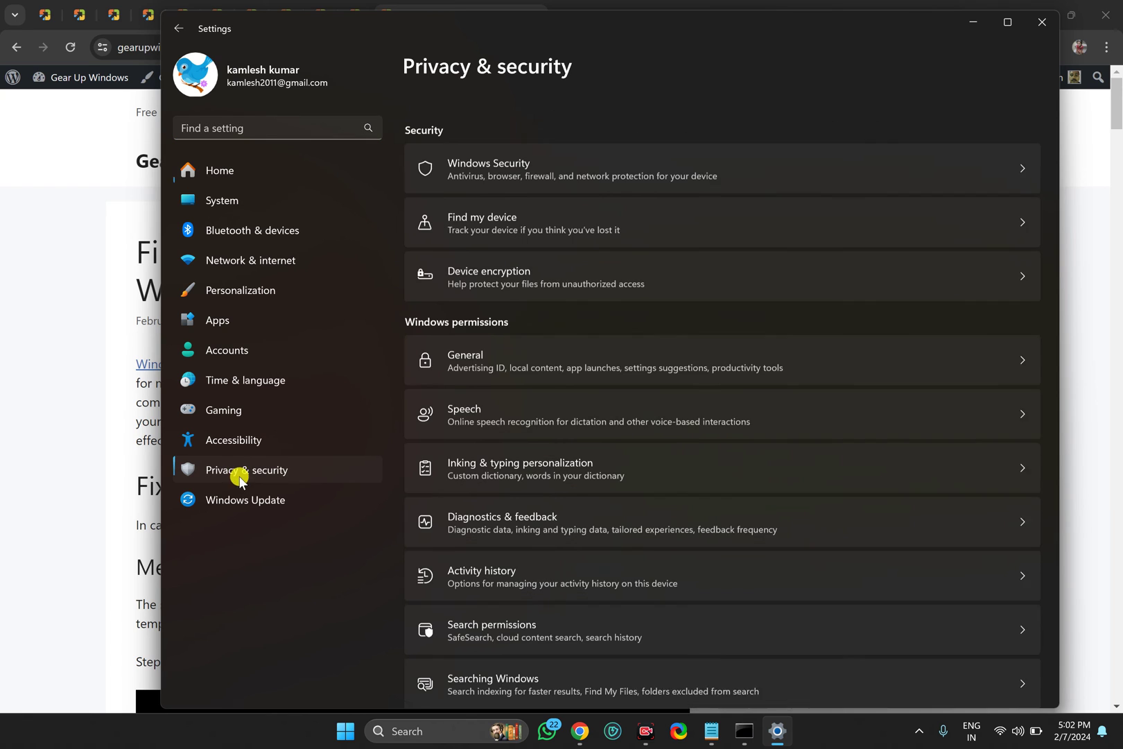
click(494, 150)
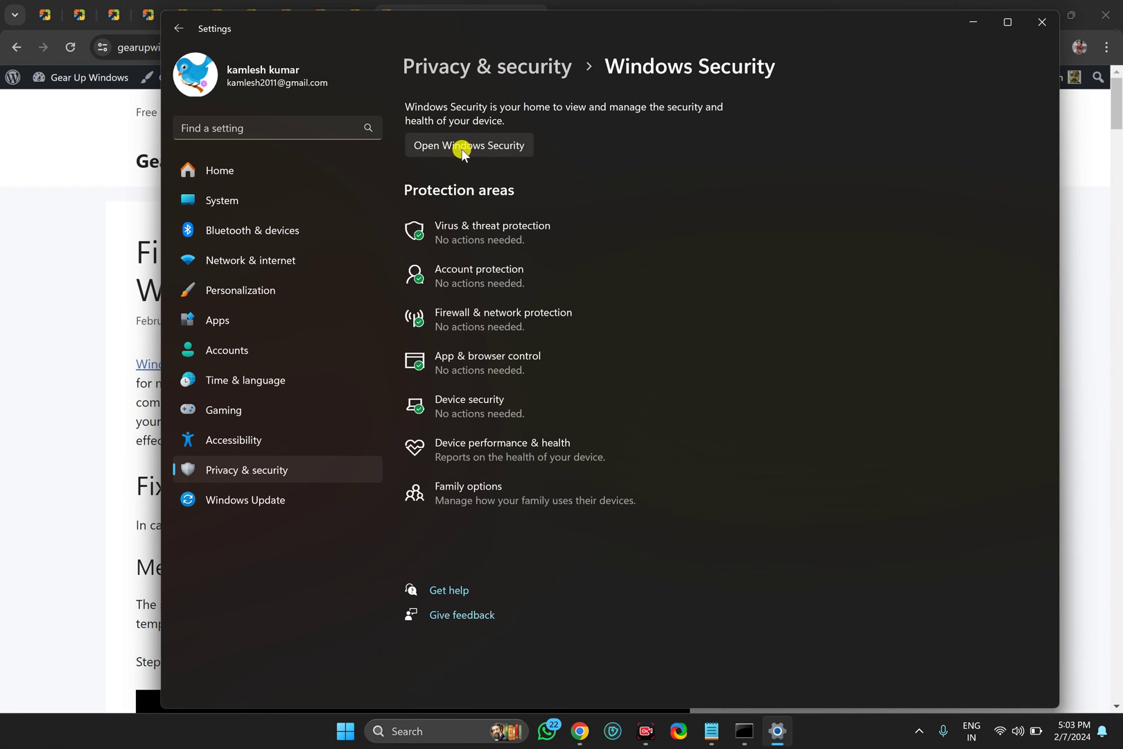
click(463, 149)
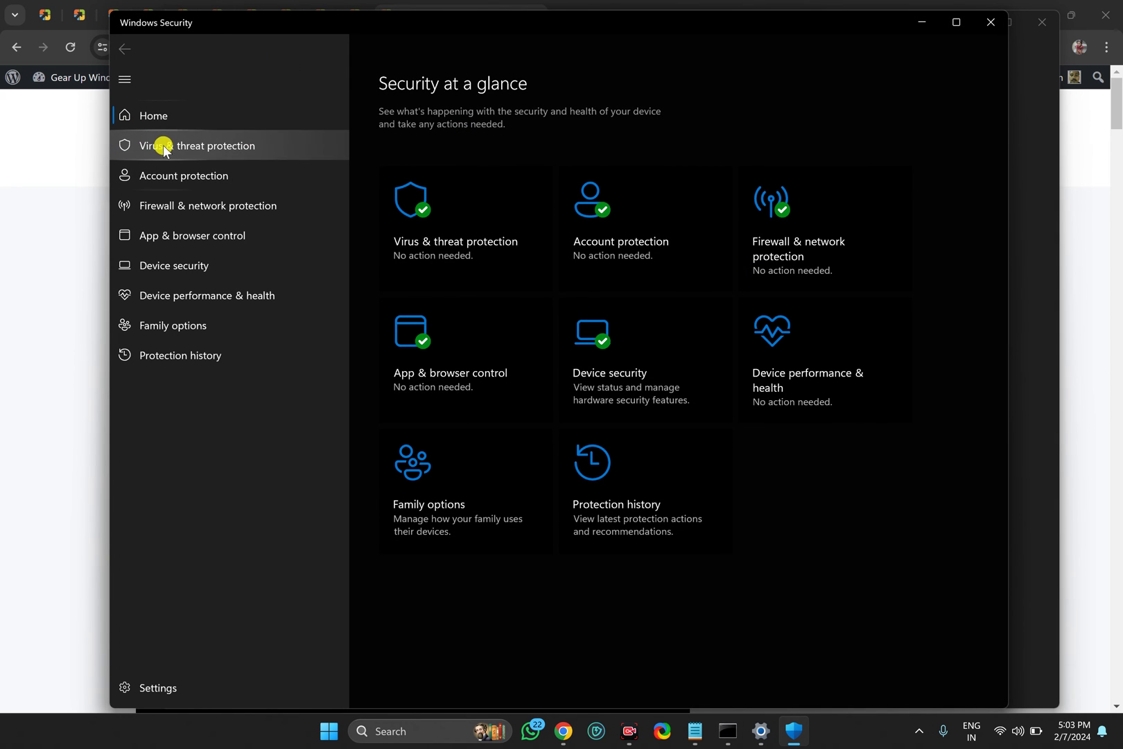
Start a Quick scan under Virus & threat protection's Current threats
click(220, 147)
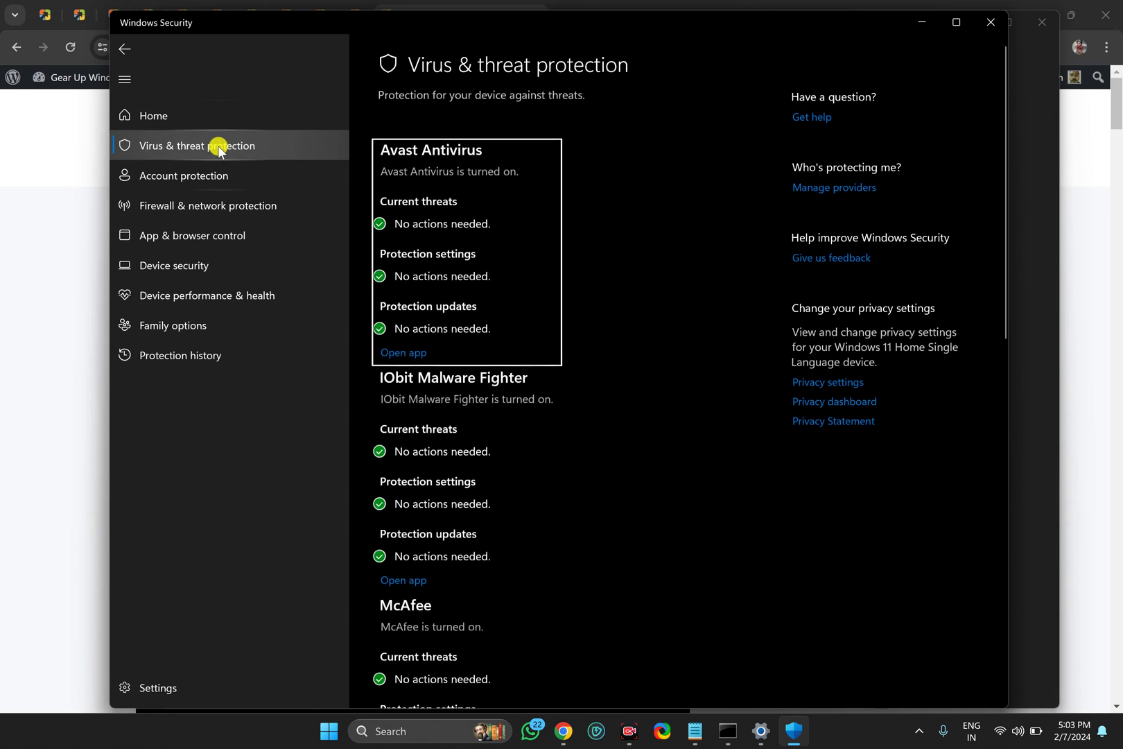
scroll(469, 326, down, 8)
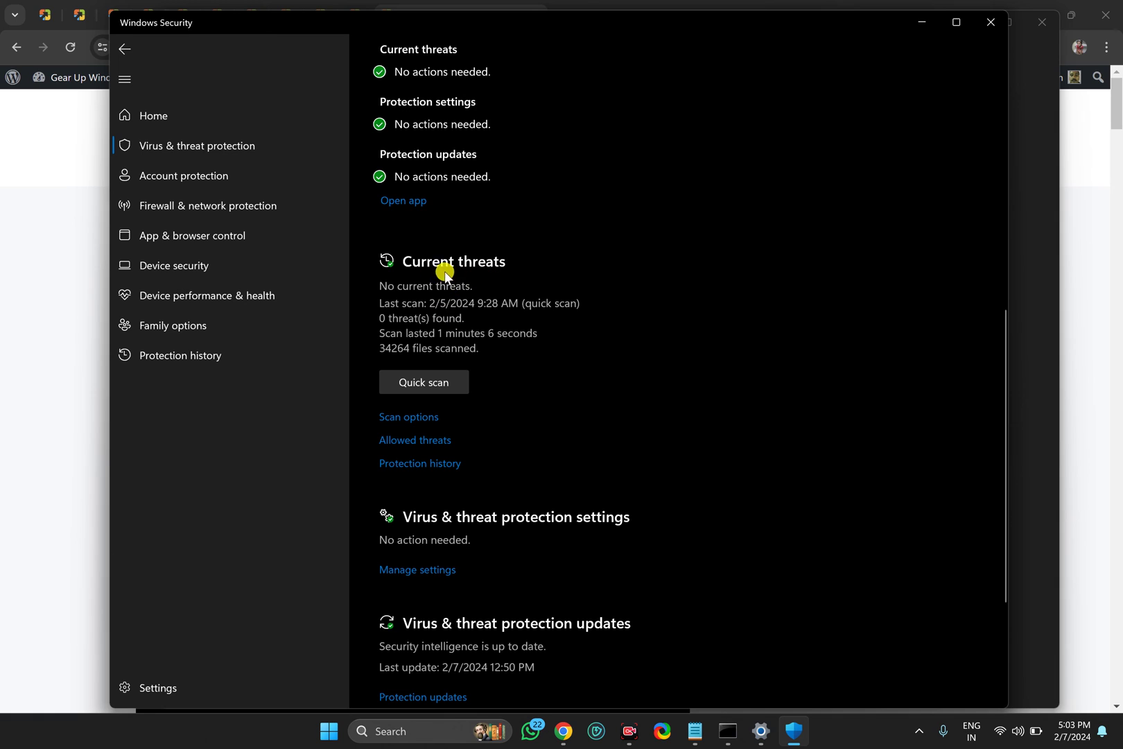
click(446, 388)
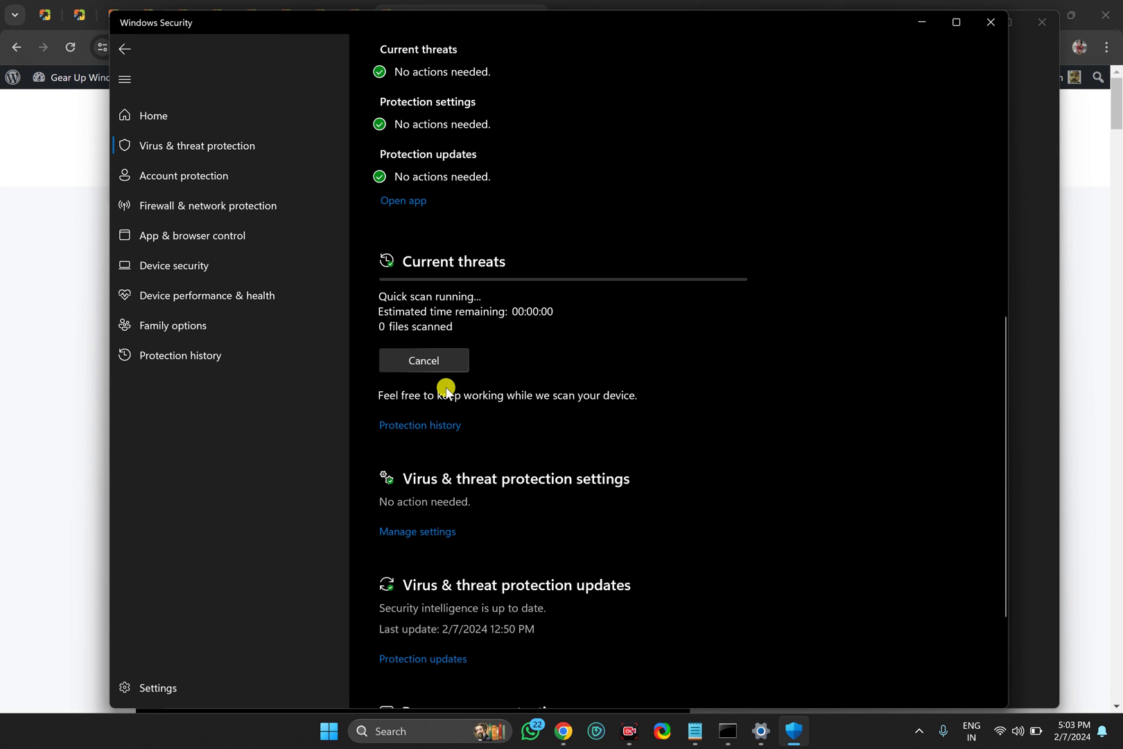